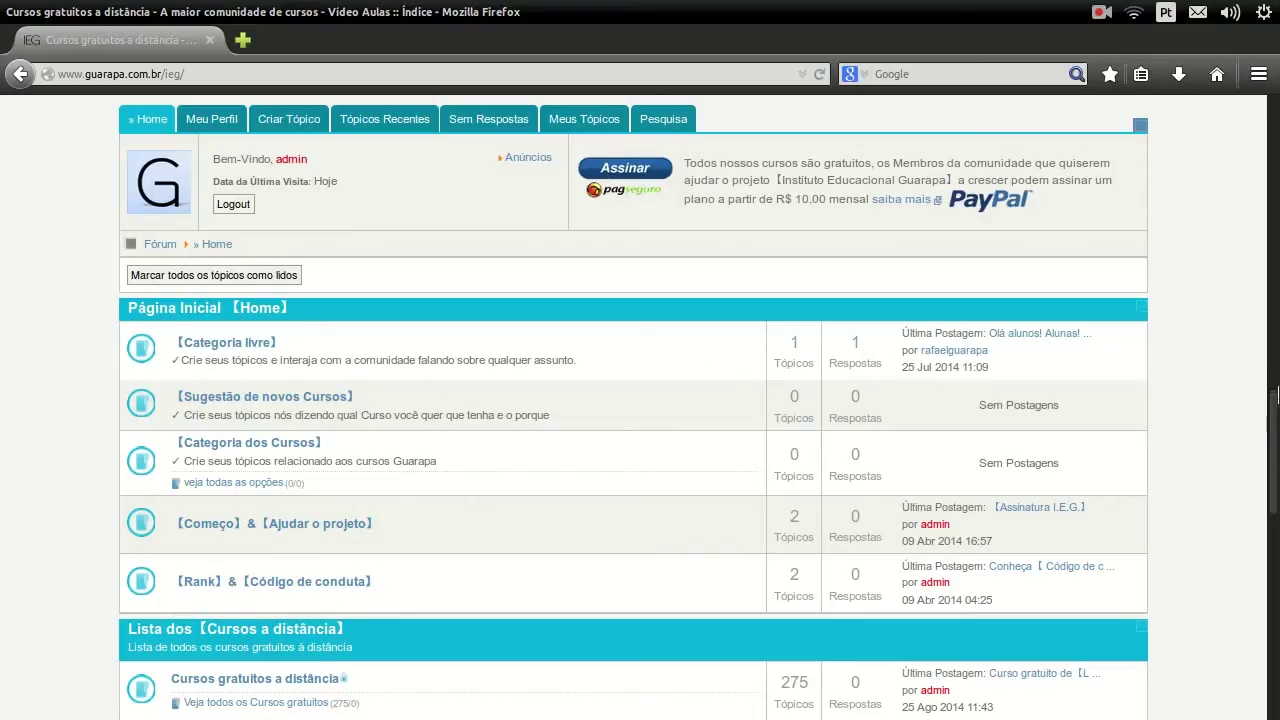
# Look over the forum index sections and open the complete list of free courses, "Veja todos os Cursos gratuitos"
pyautogui.scroll(-3, 1277, 460)
pyautogui.scroll(-5, 1277, 465)
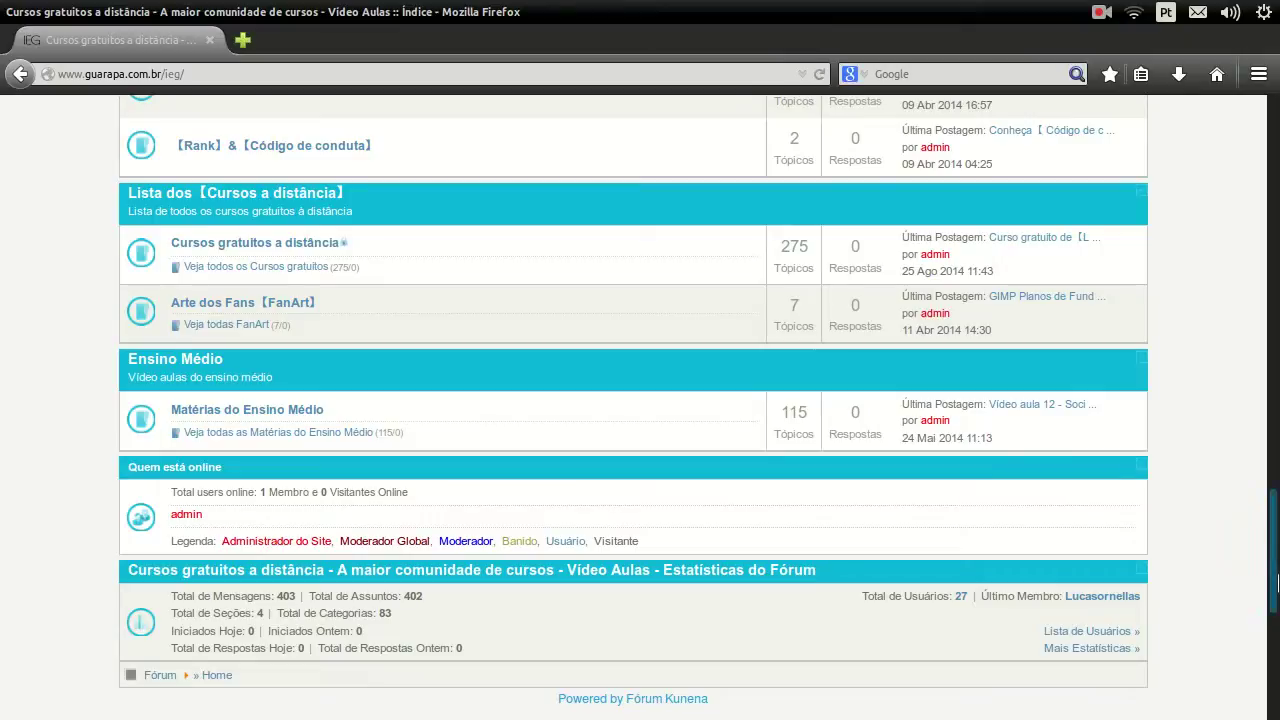
pyautogui.moveTo(1277, 583); pyautogui.dragTo(1276, 473)
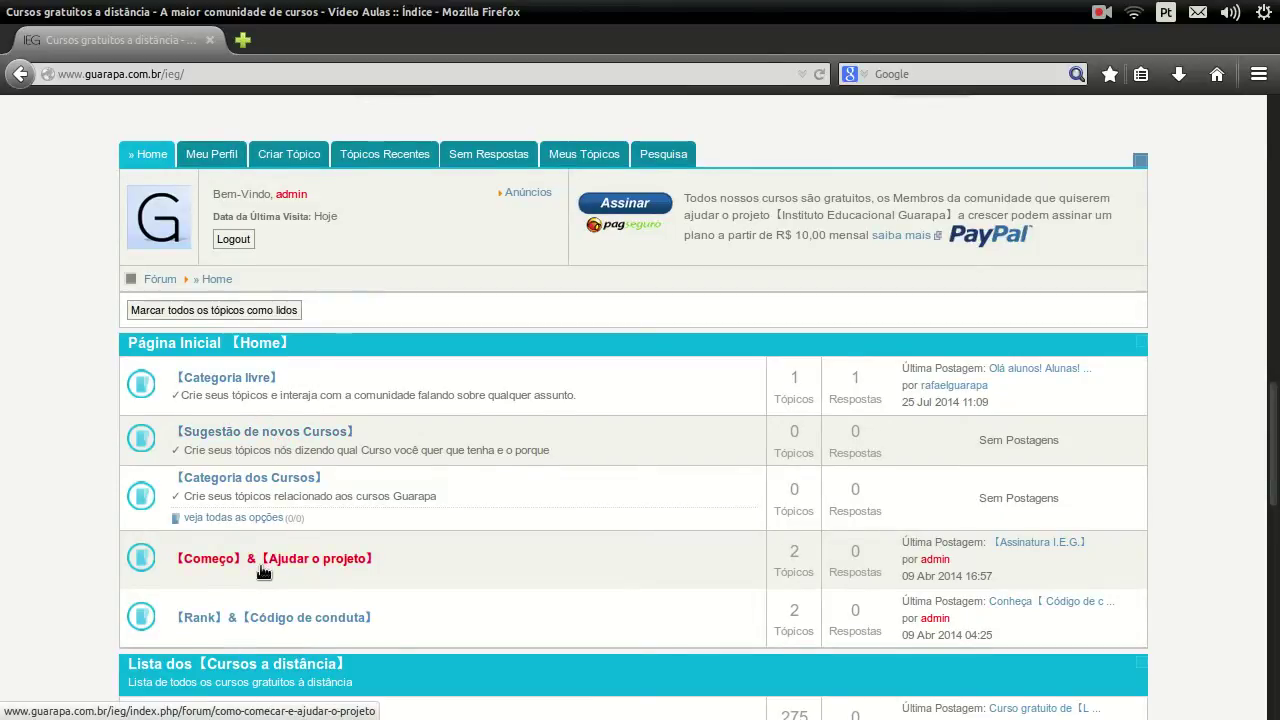
pyautogui.scroll(-4, 268, 565)
pyautogui.click(253, 528)
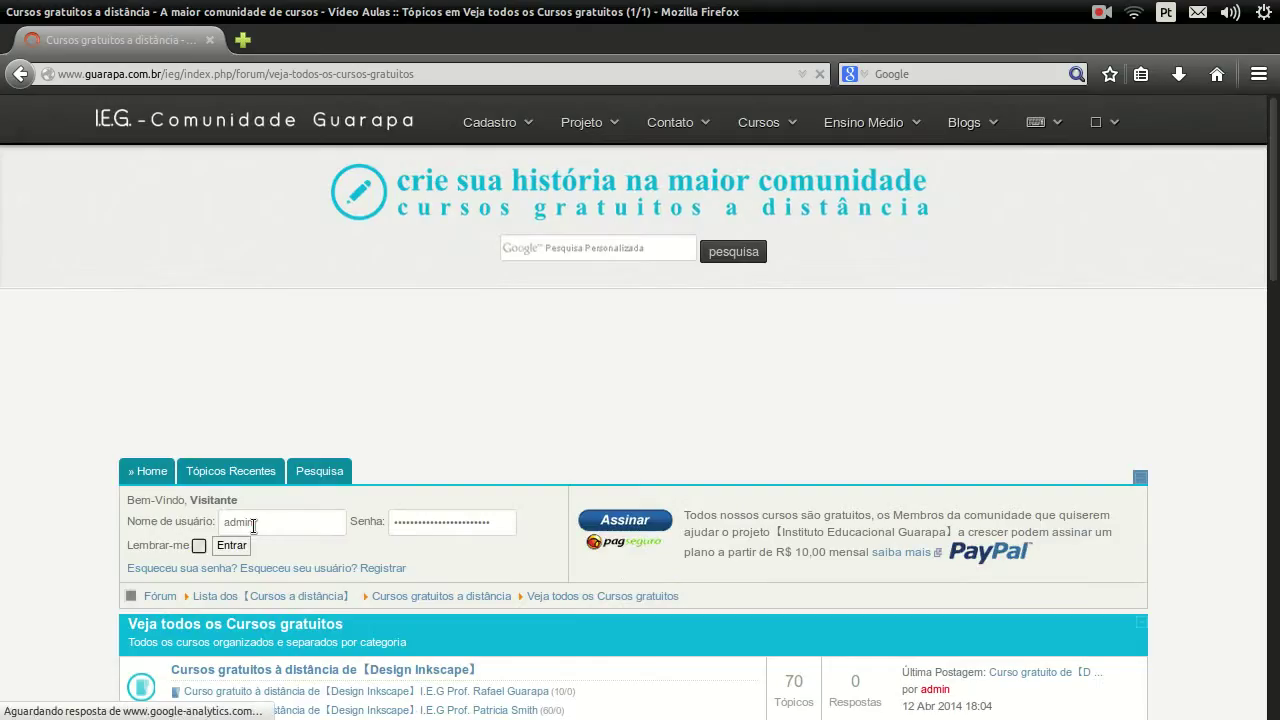
# Look through the list of free courses and open the CMS Joomla, Gantry, FTP category
pyautogui.scroll(-7, 283, 560)
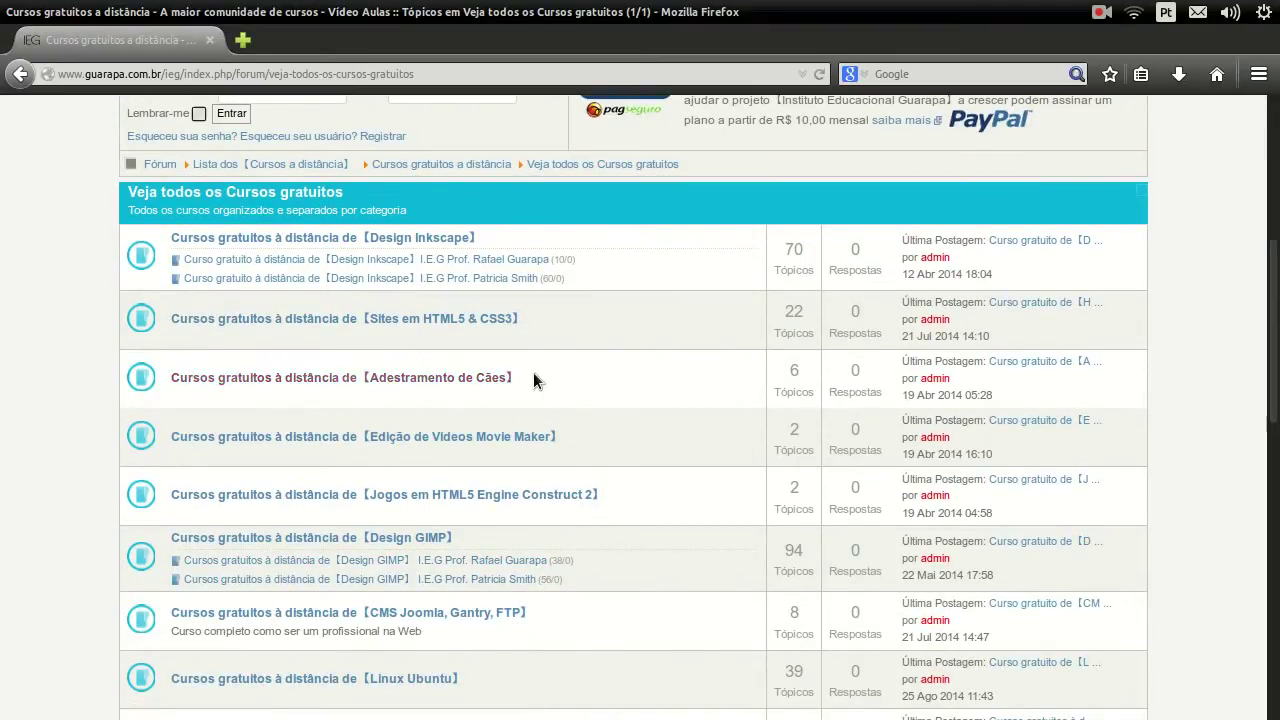
pyautogui.scroll(-5, 568, 392)
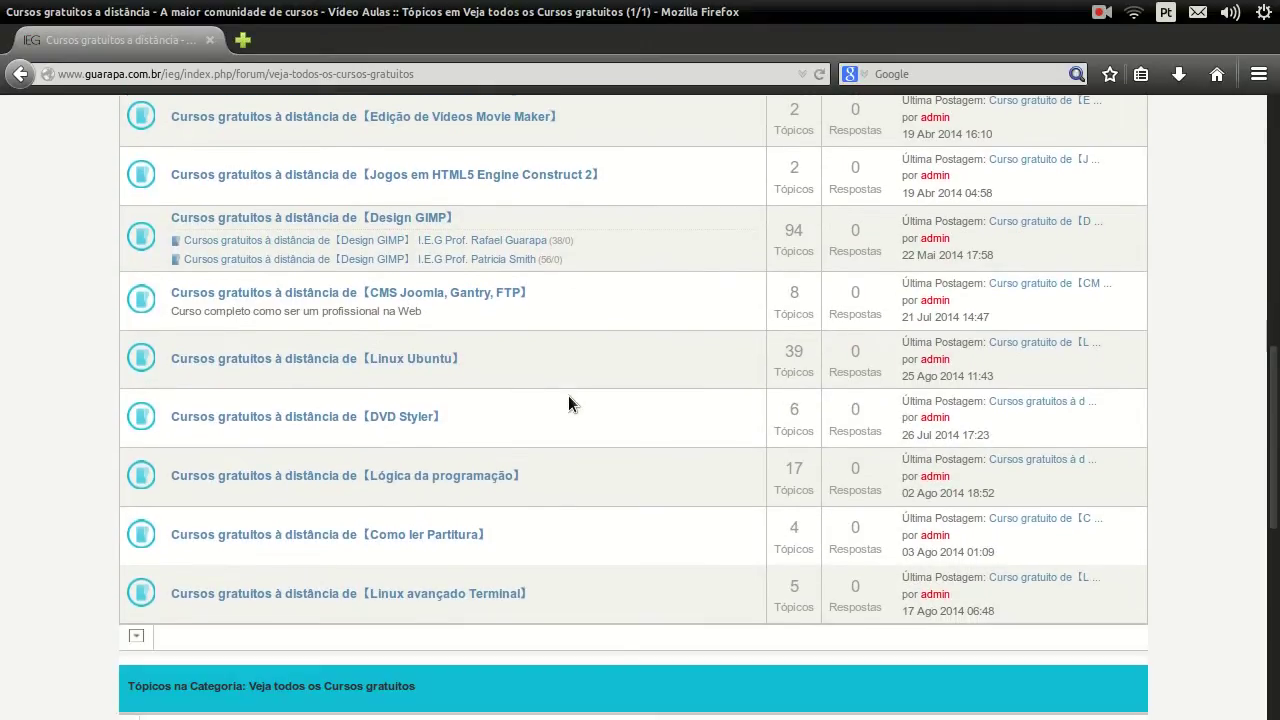
pyautogui.scroll(1, 559, 396)
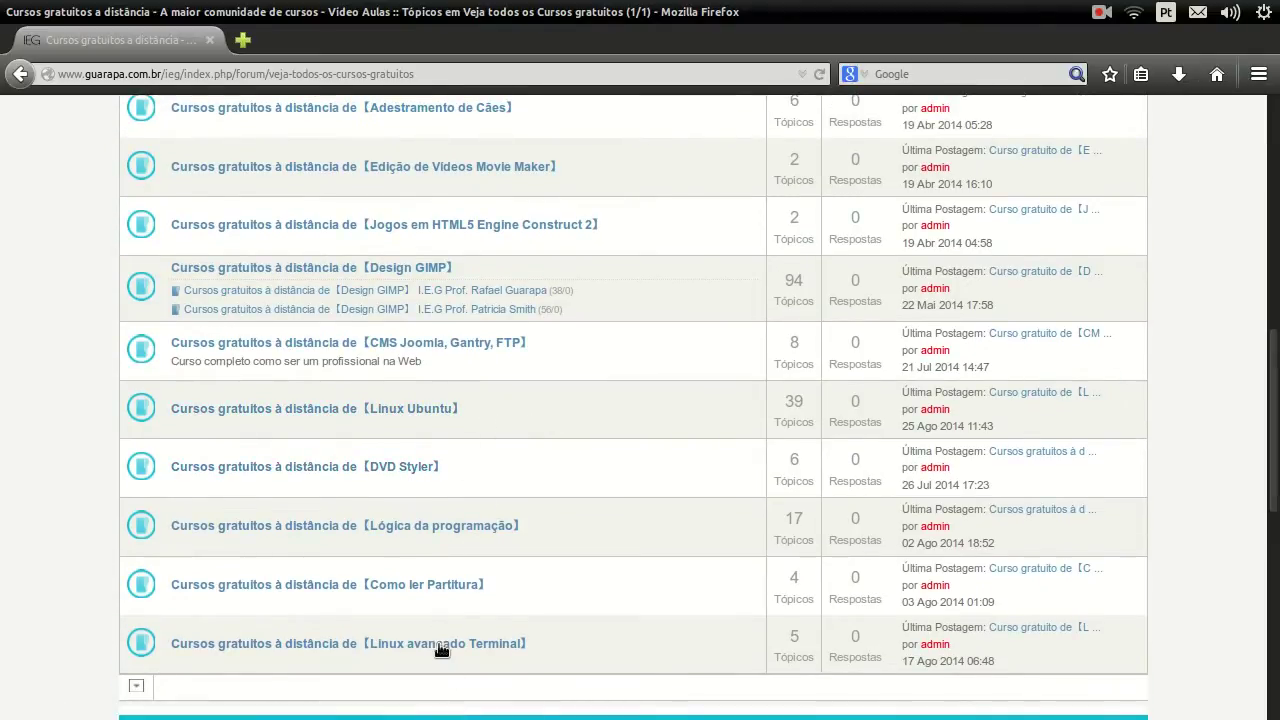
pyautogui.scroll(3, 430, 620)
pyautogui.click(331, 513)
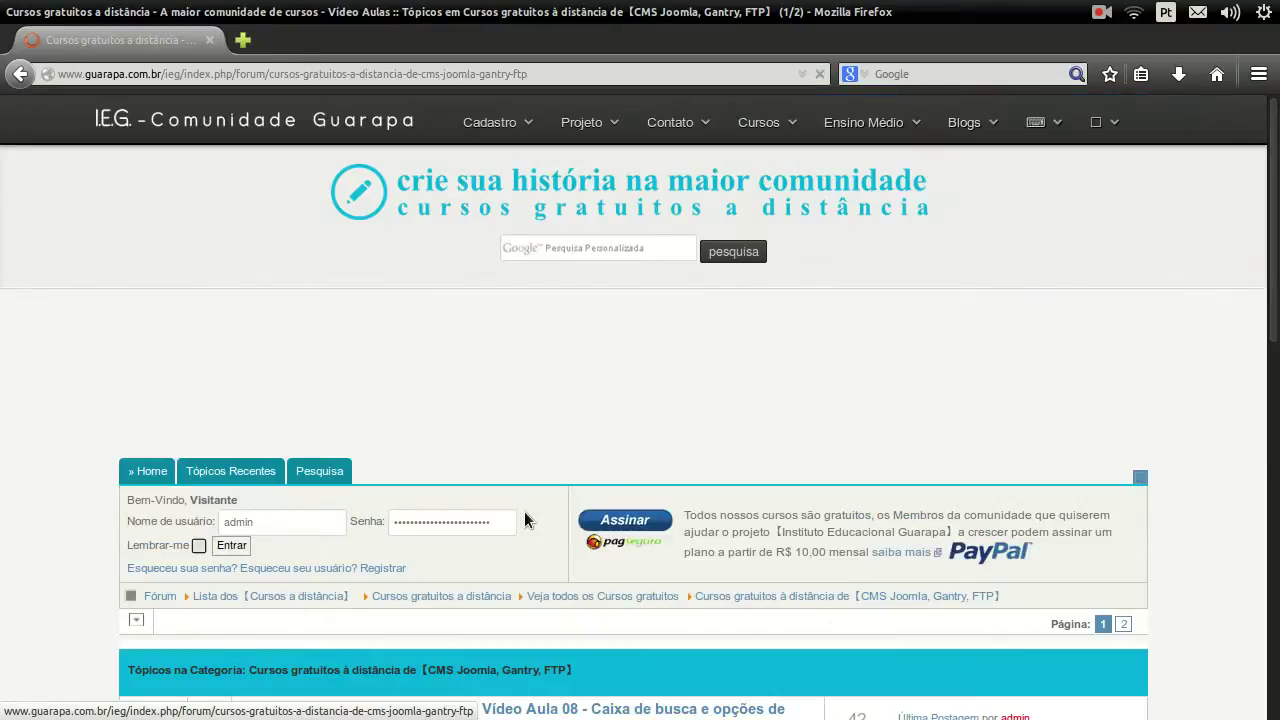
# Browse the Joomla course topics through page 2 and open Vídeo Aula 03 - Segurança, permissões e organização
pyautogui.scroll(-3, 537, 529)
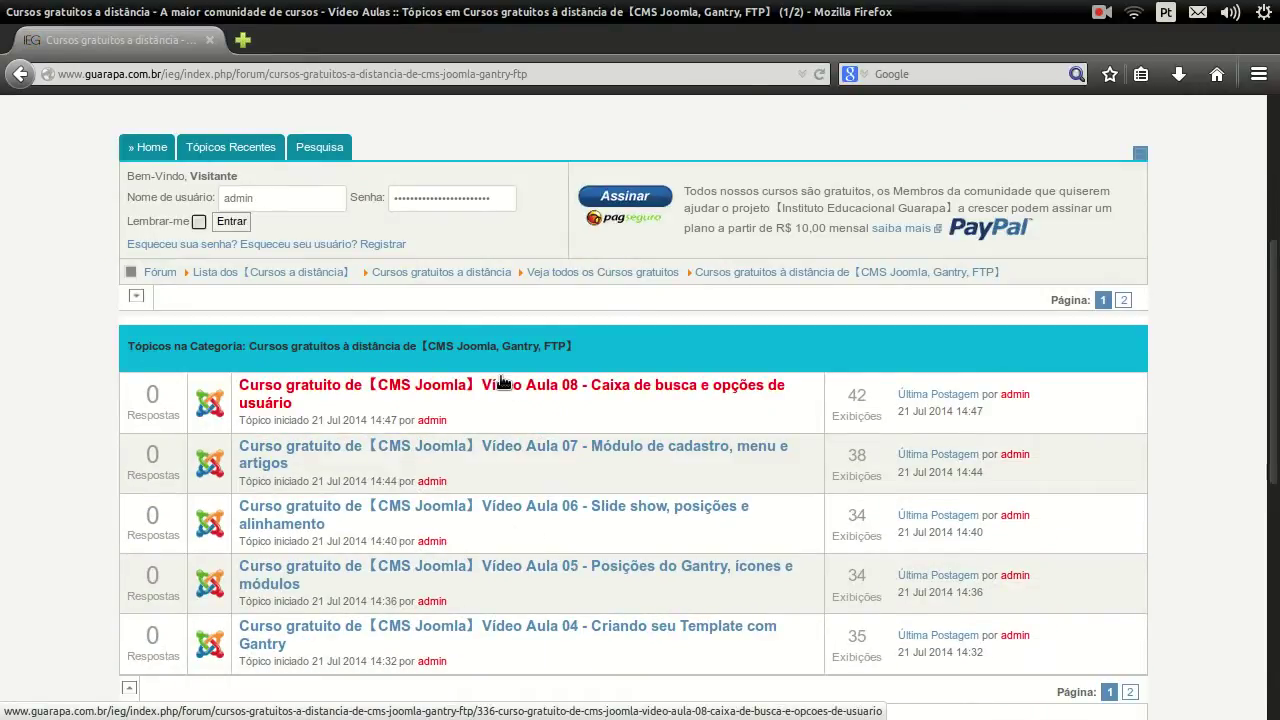
pyautogui.scroll(-1, 816, 485)
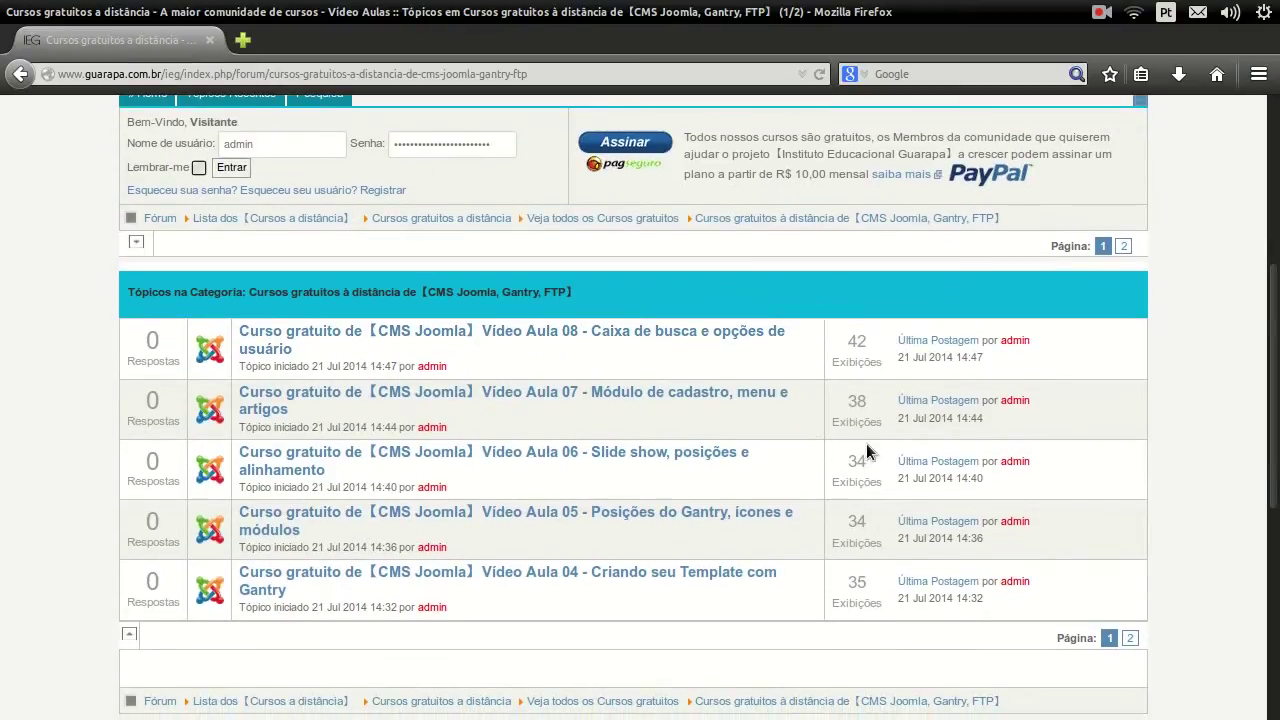
pyautogui.click(1131, 643)
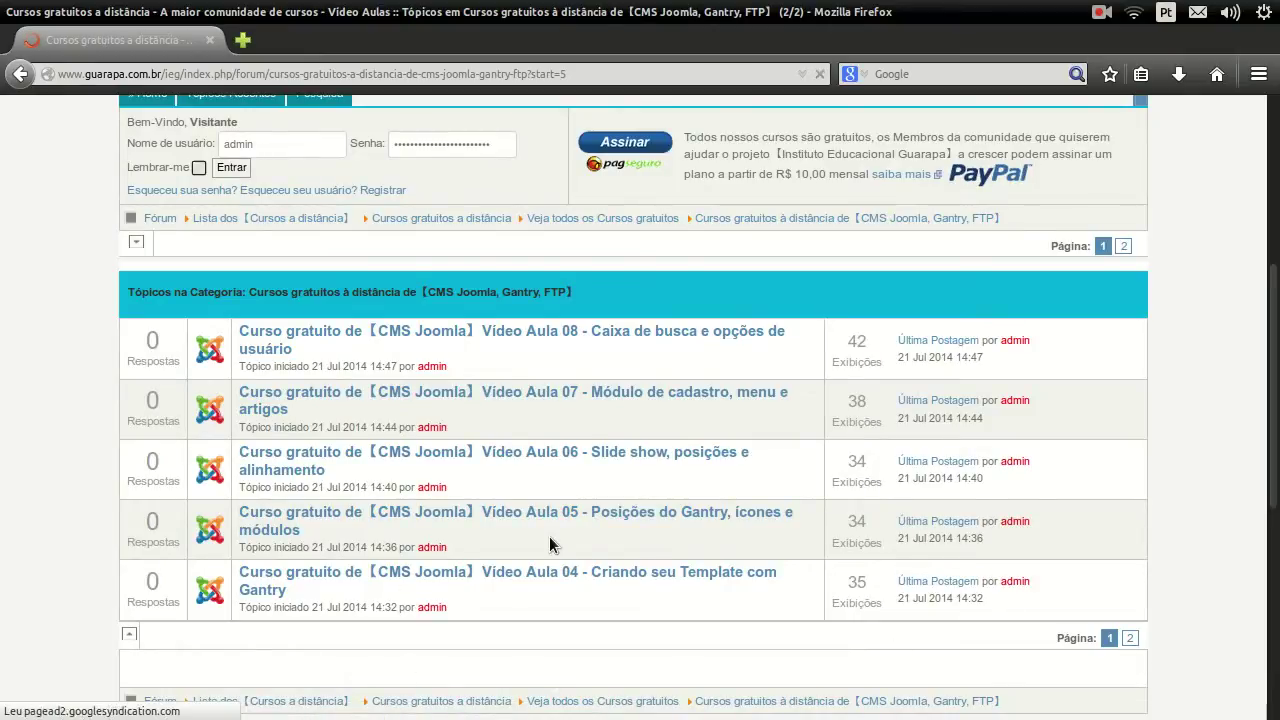
pyautogui.scroll(-6, 550, 545)
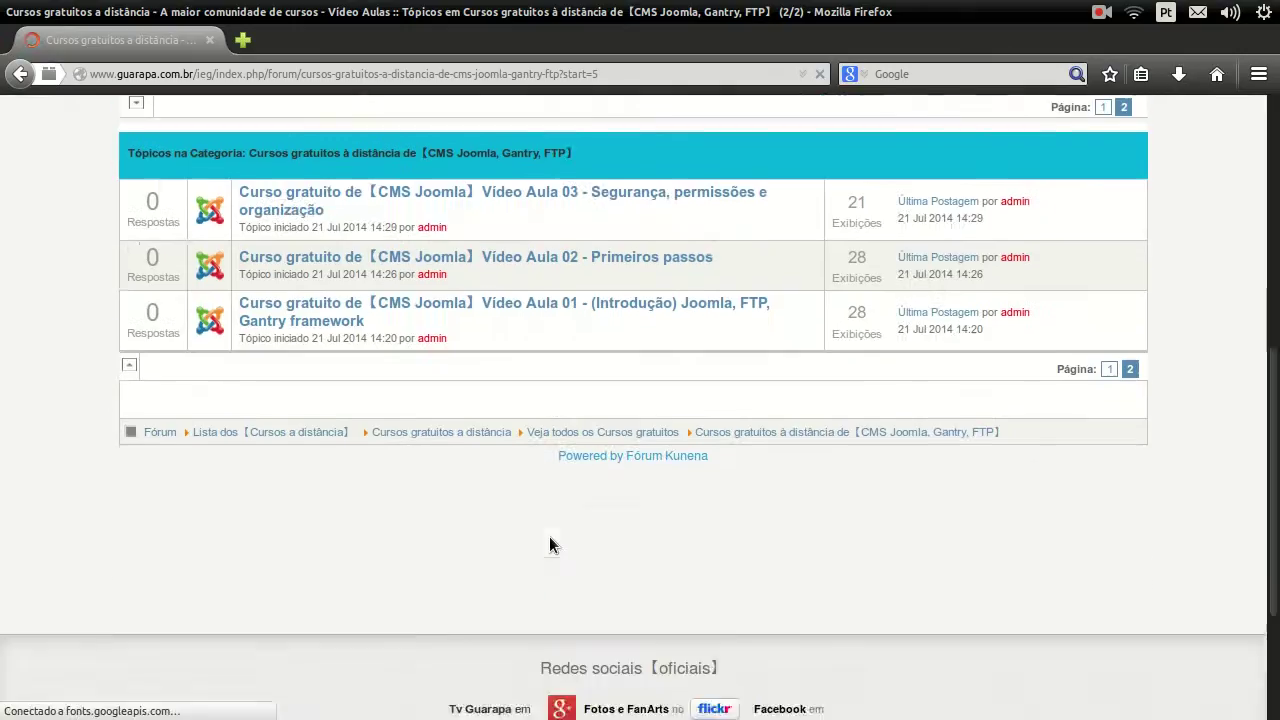
pyautogui.scroll(3, 549, 543)
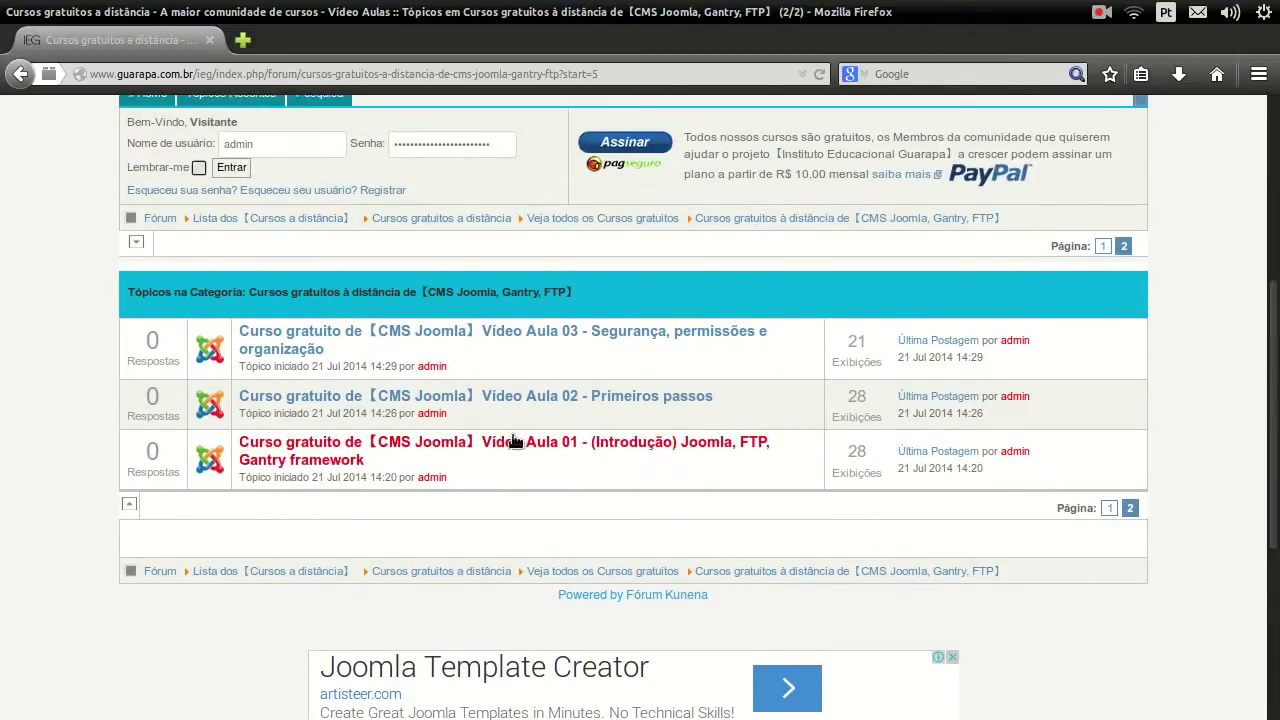
pyautogui.moveTo(623, 402)
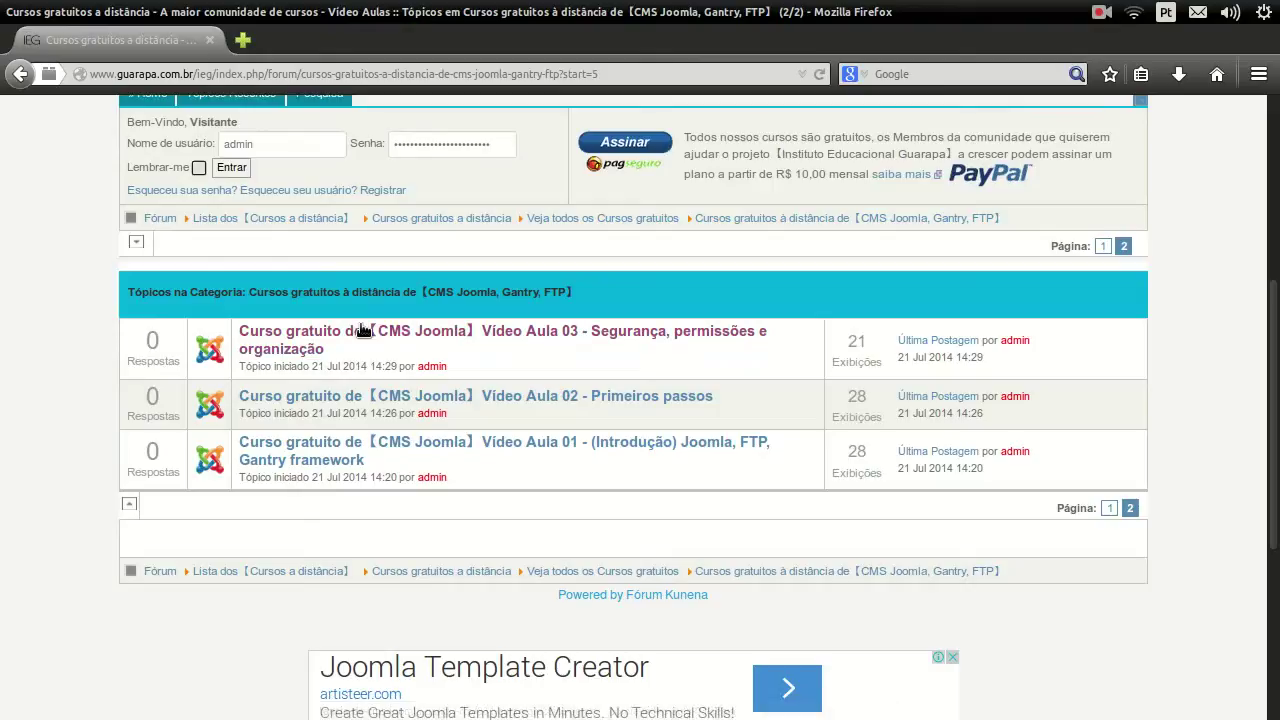
pyautogui.click(355, 332)
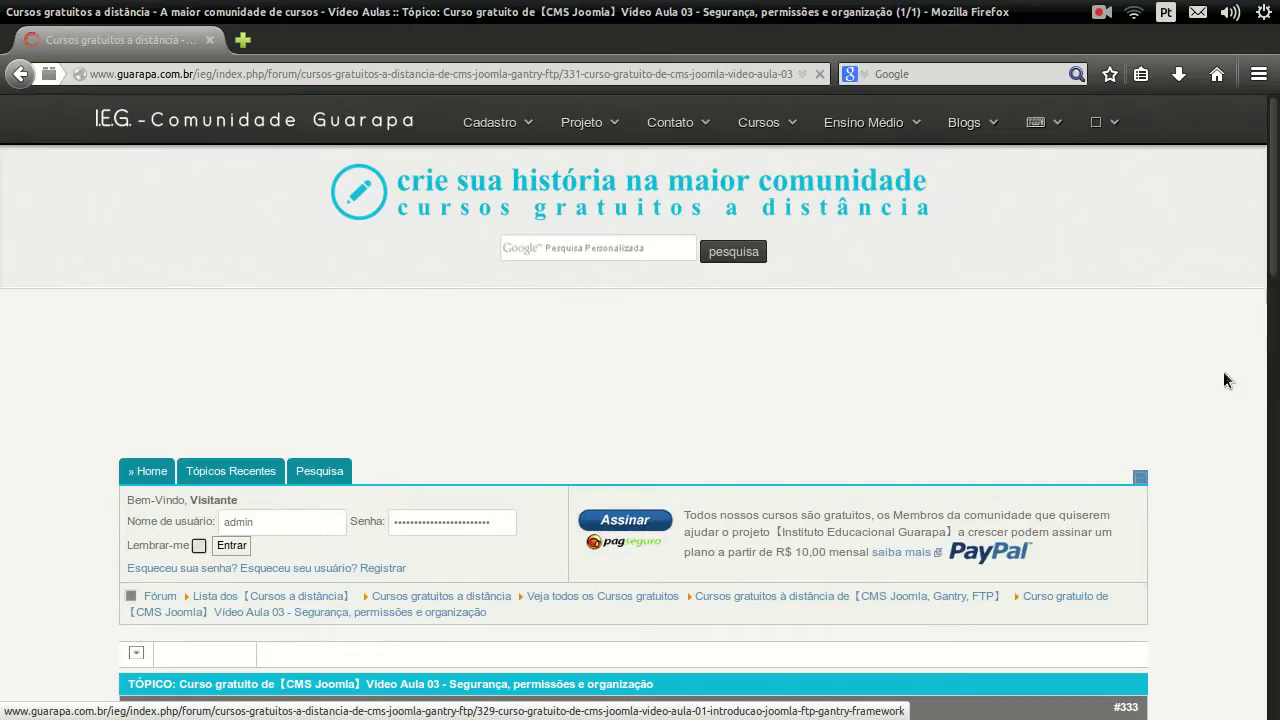
# Examine the Vídeo Aula 03 topic's layout, including its embedded video and lesson description
pyautogui.scroll(-5, 1230, 380)
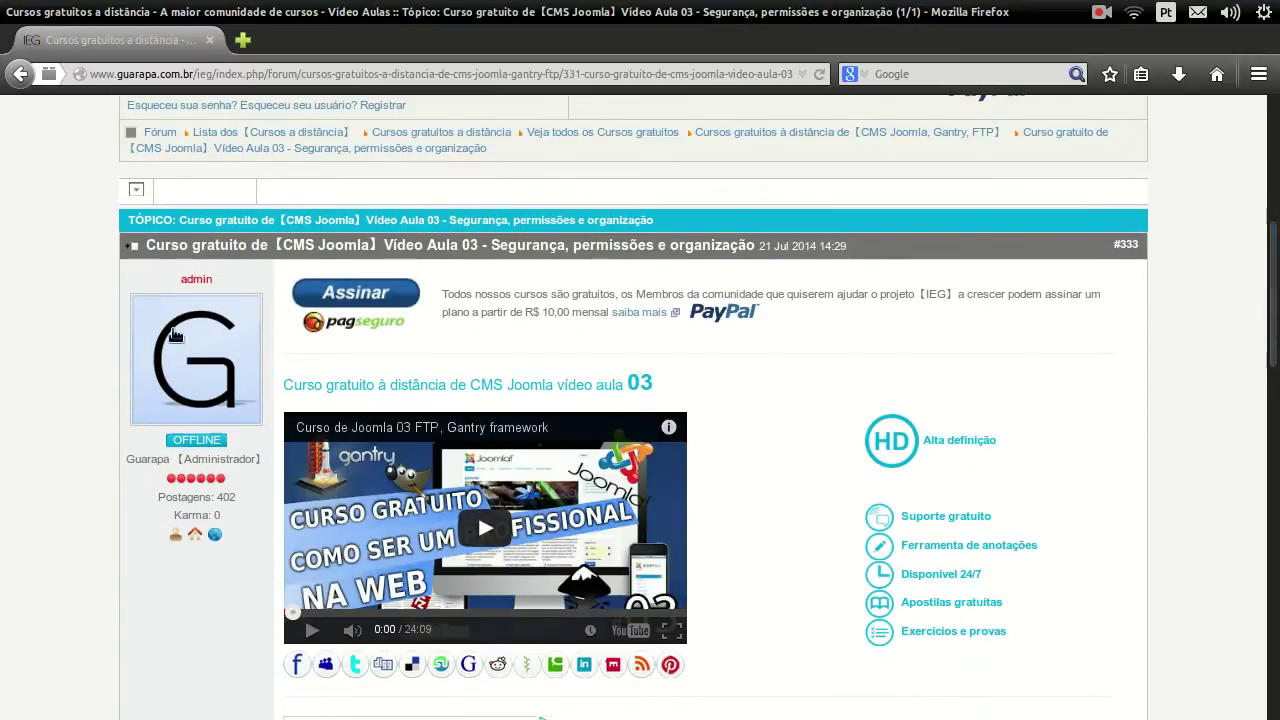
pyautogui.moveTo(1277, 277); pyautogui.dragTo(1277, 310)
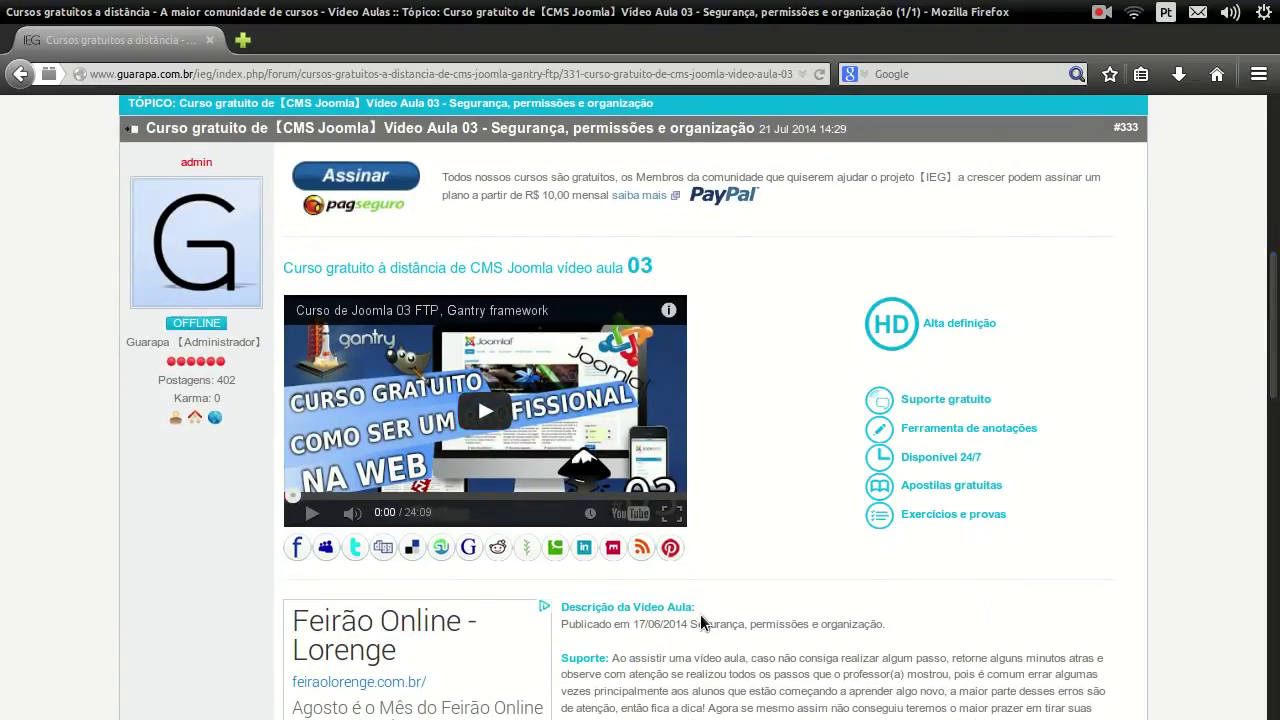
pyautogui.moveTo(1277, 333)
pyautogui.mouseDown()
pyautogui.moveTo(1277, 518)
pyautogui.moveTo(1277, 296)
pyautogui.moveTo(1277, 309)
pyautogui.mouseUp()
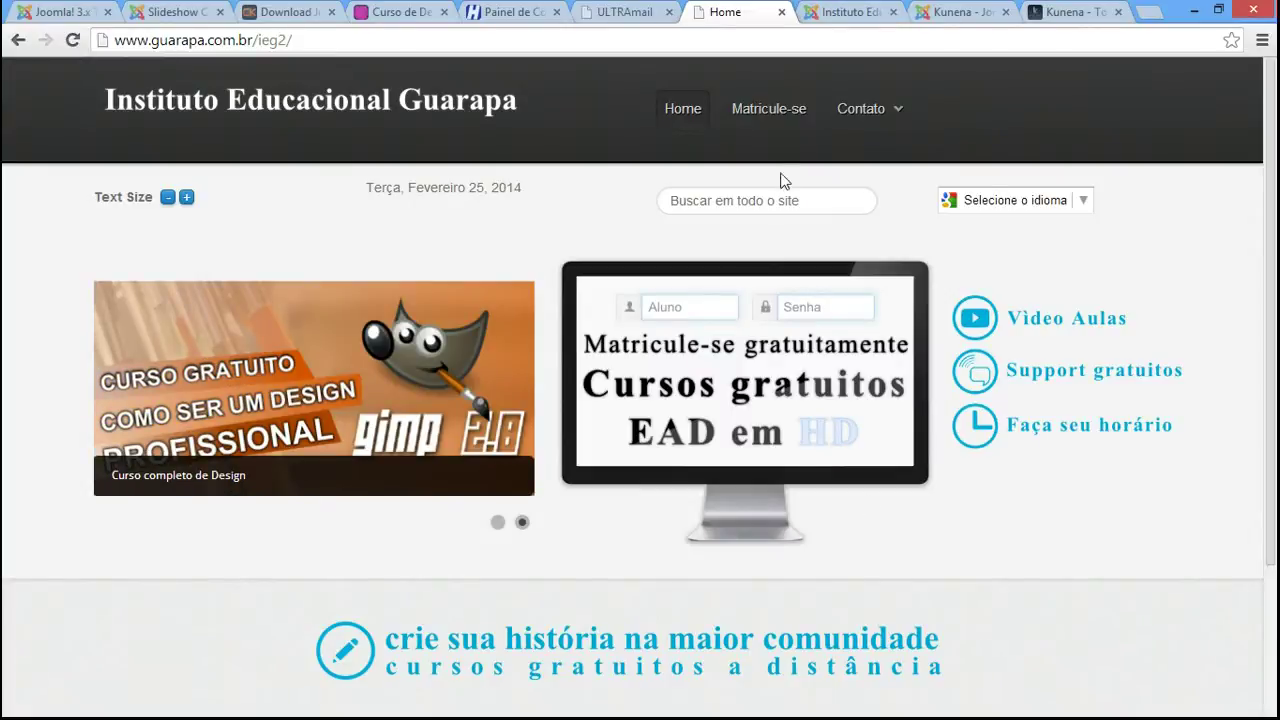
# View the Kunena website and Kunena's listing in the Joomla extensions directory
pyautogui.click(1080, 11)
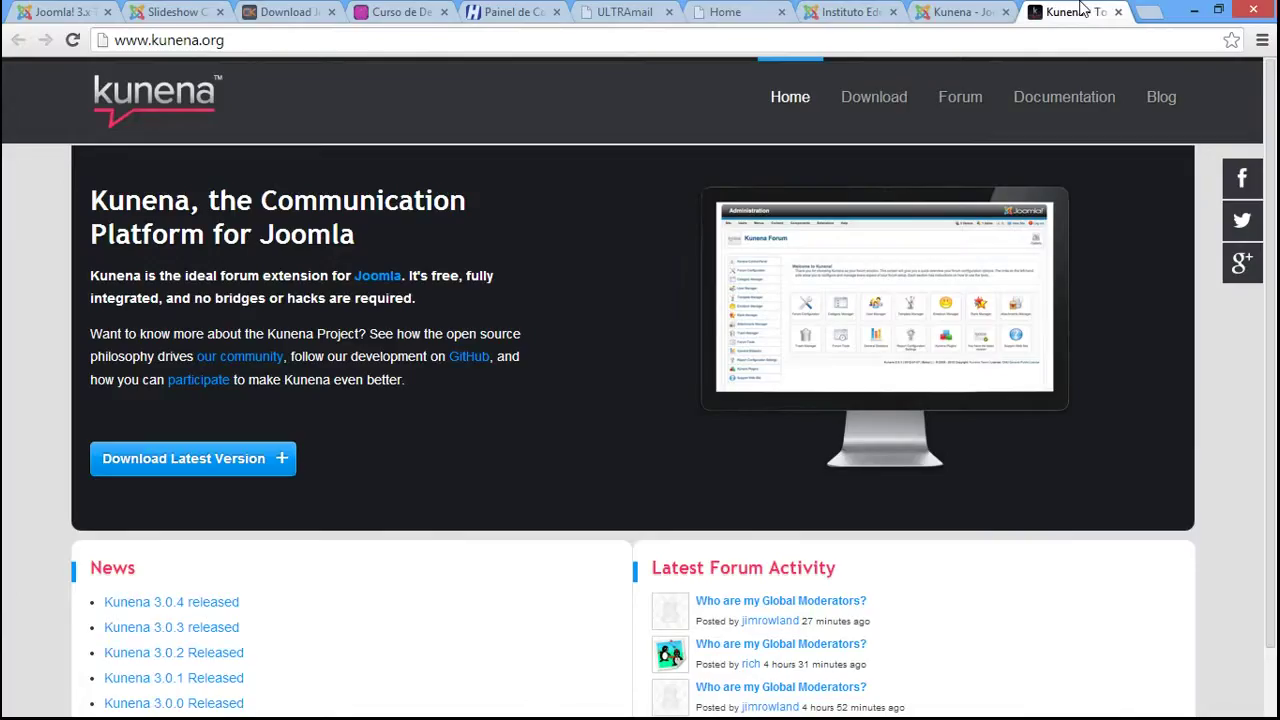
pyautogui.click(960, 11)
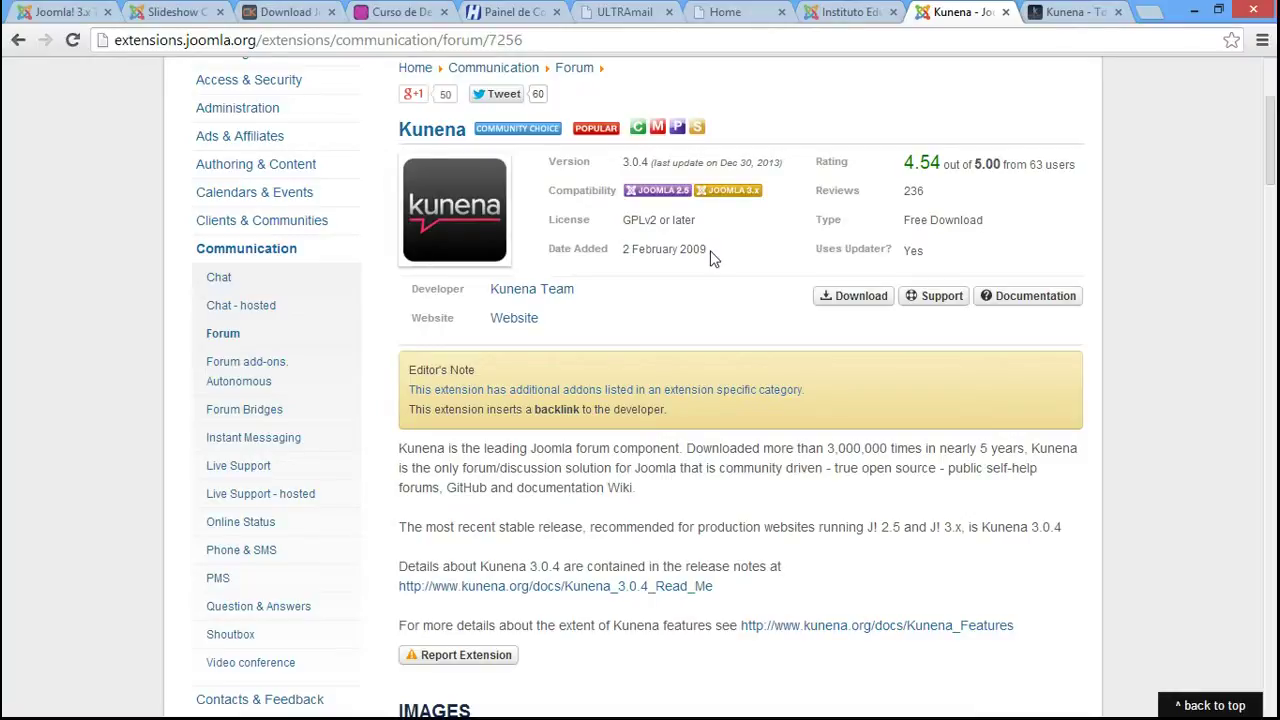
pyautogui.click(752, 12)
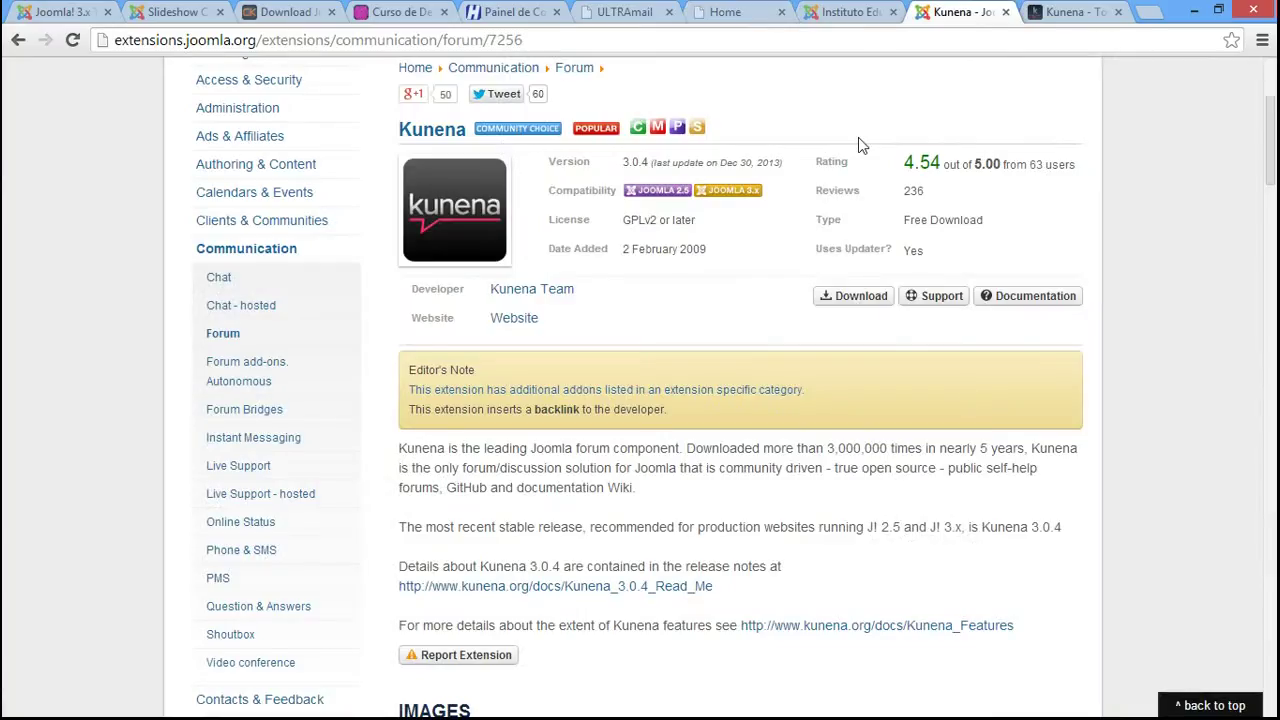
pyautogui.click(960, 12)
pyautogui.click(1070, 12)
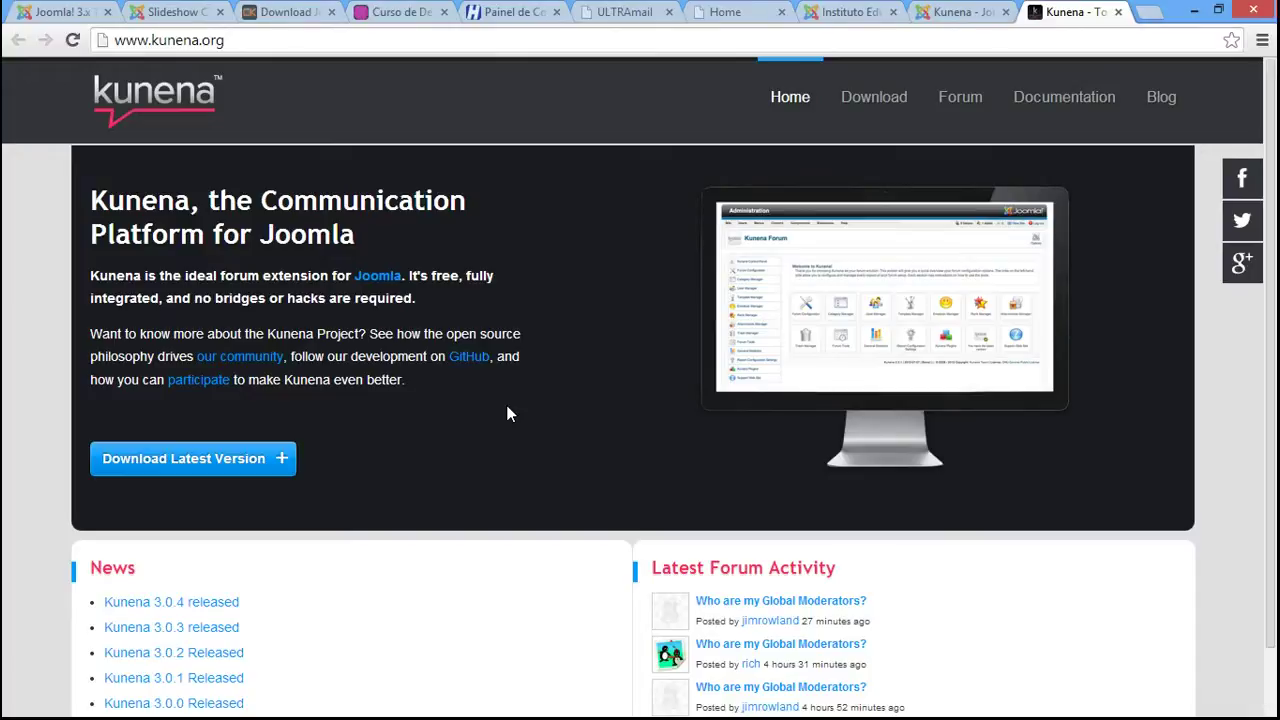
pyautogui.click(211, 46)
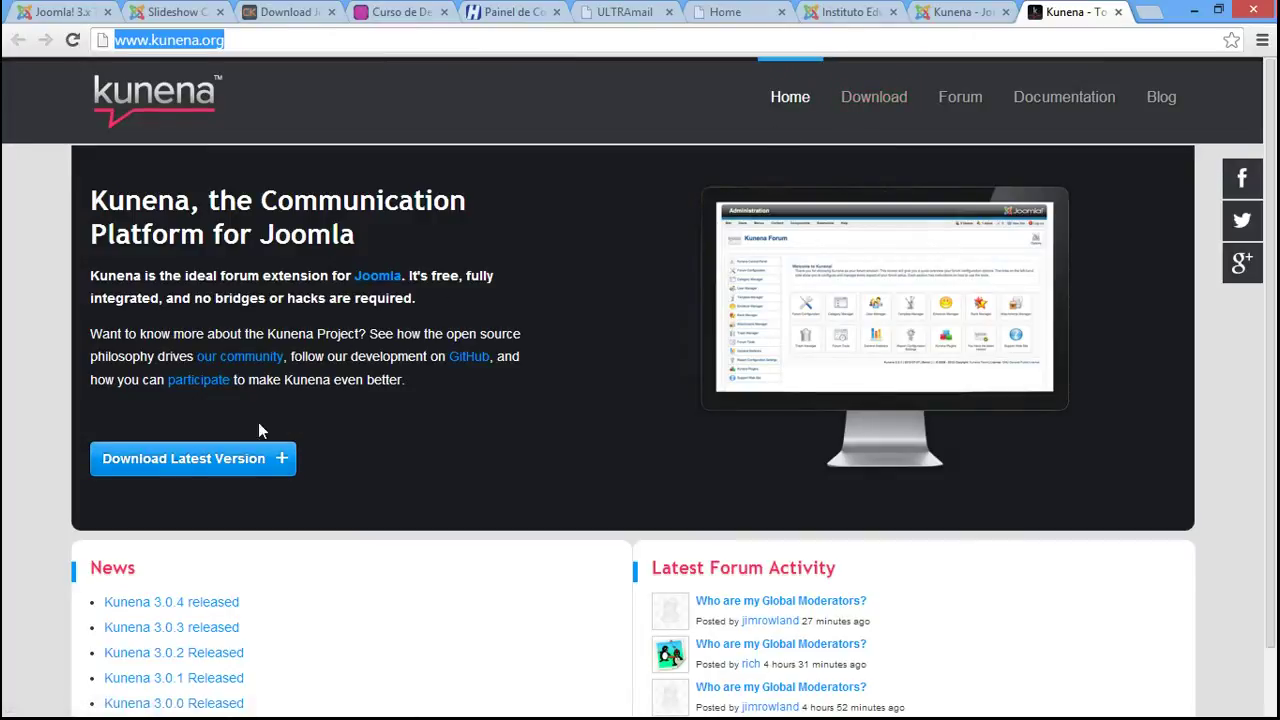
pyautogui.click(212, 460)
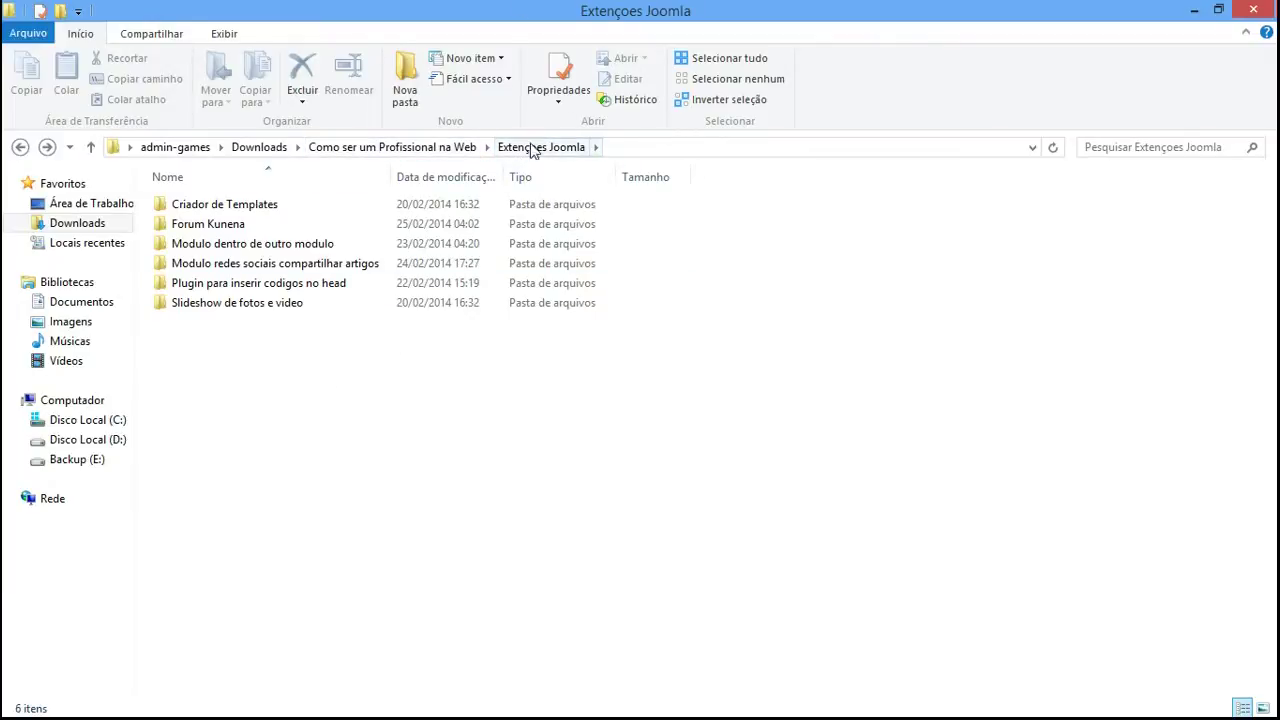
# Check the contents of the Forum Kunena folder inside Extençoes Joomla, and return to the parent folder
pyautogui.click(228, 228)
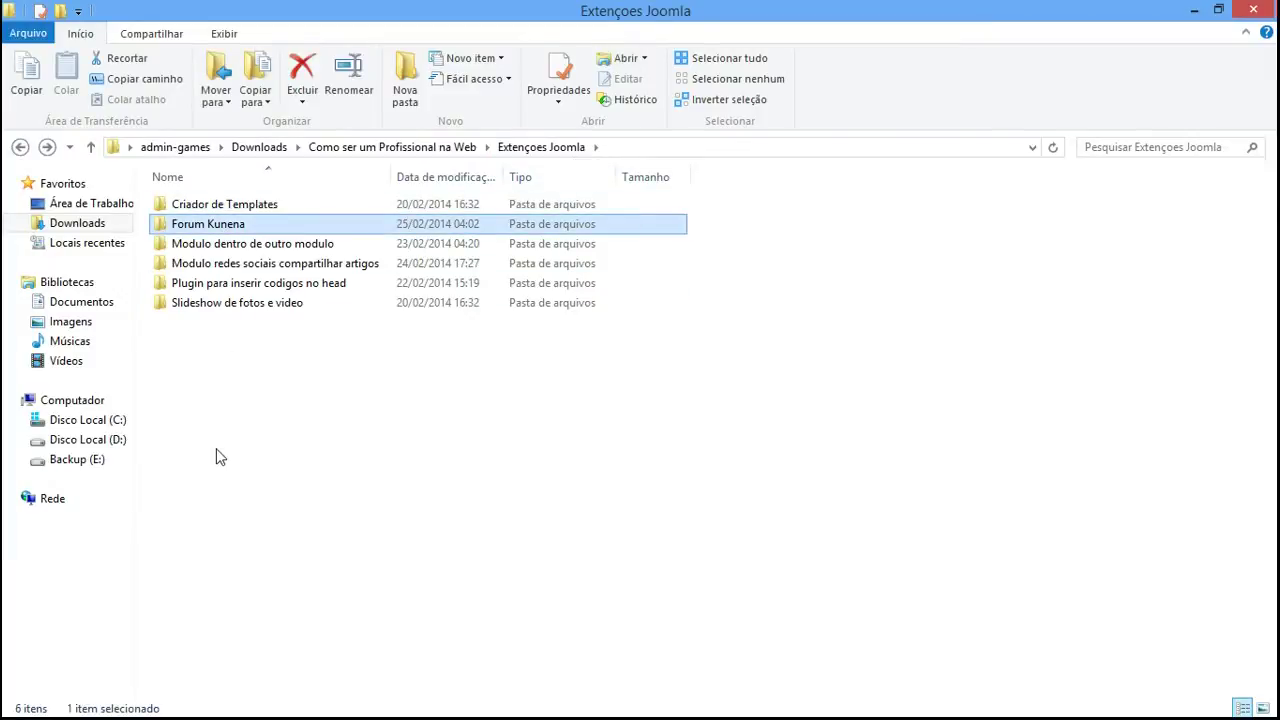
pyautogui.doubleClick(214, 228)
pyautogui.moveTo(480, 371); pyautogui.dragTo(175, 220)
pyautogui.hotkey('alt', 'Left')
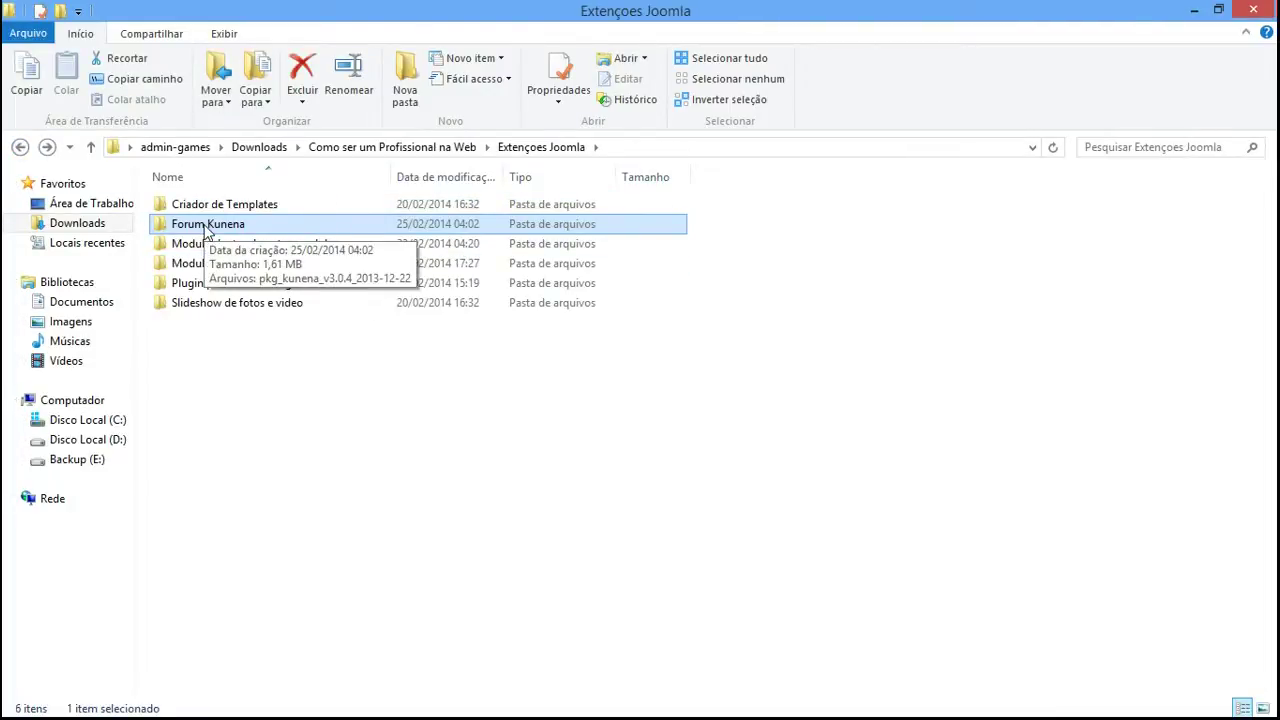
# Switch to the browser and open the package file upload form in Joomla's extension manager
pyautogui.hotkey('alt', 'Tab')
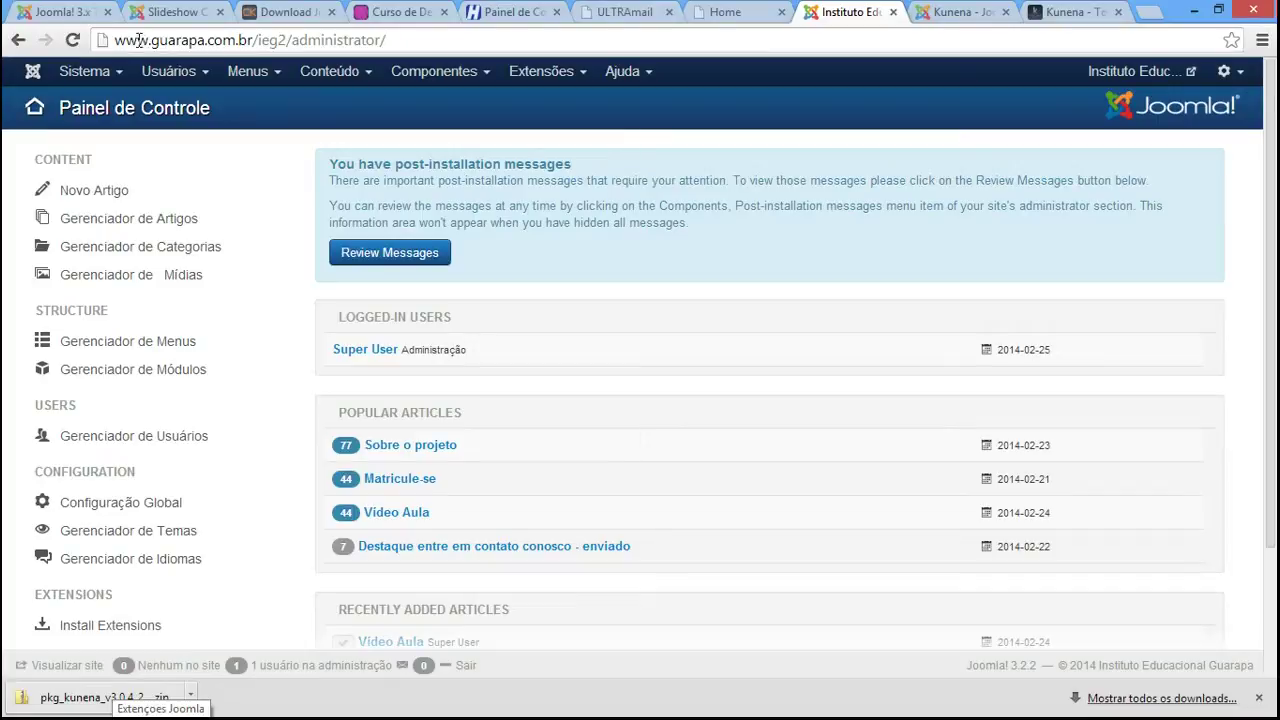
pyautogui.click(545, 72)
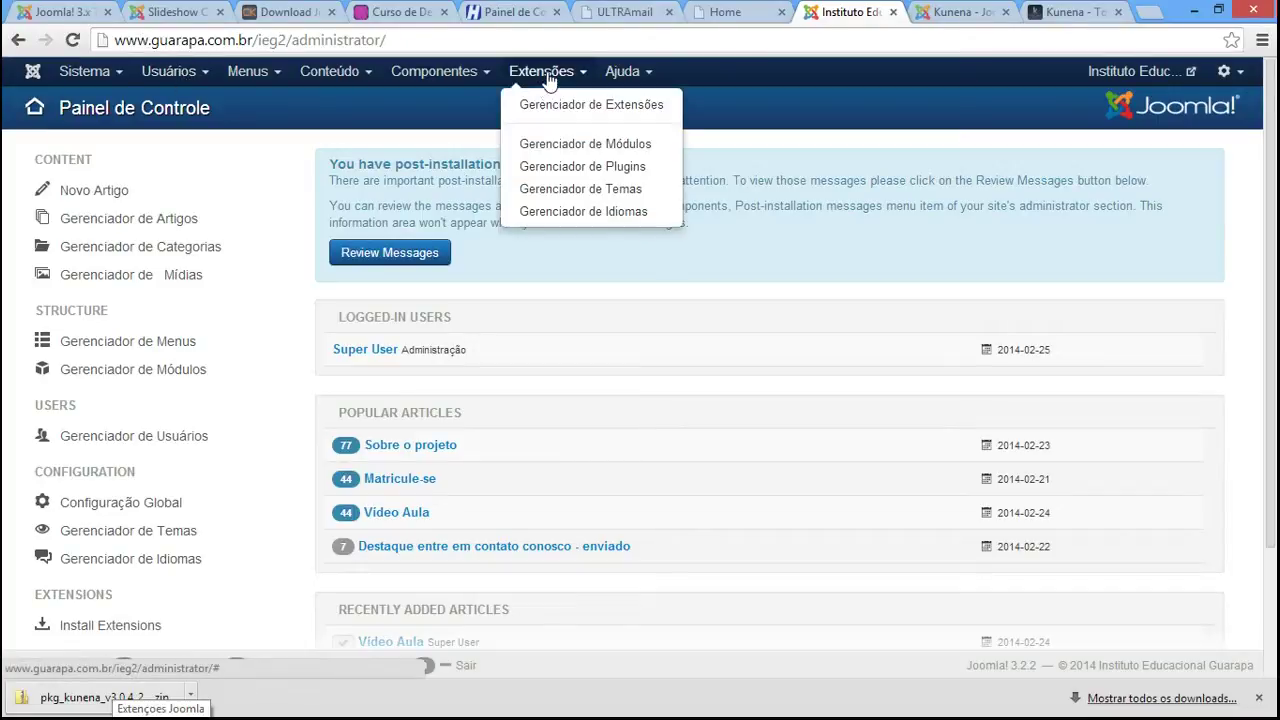
pyautogui.click(550, 110)
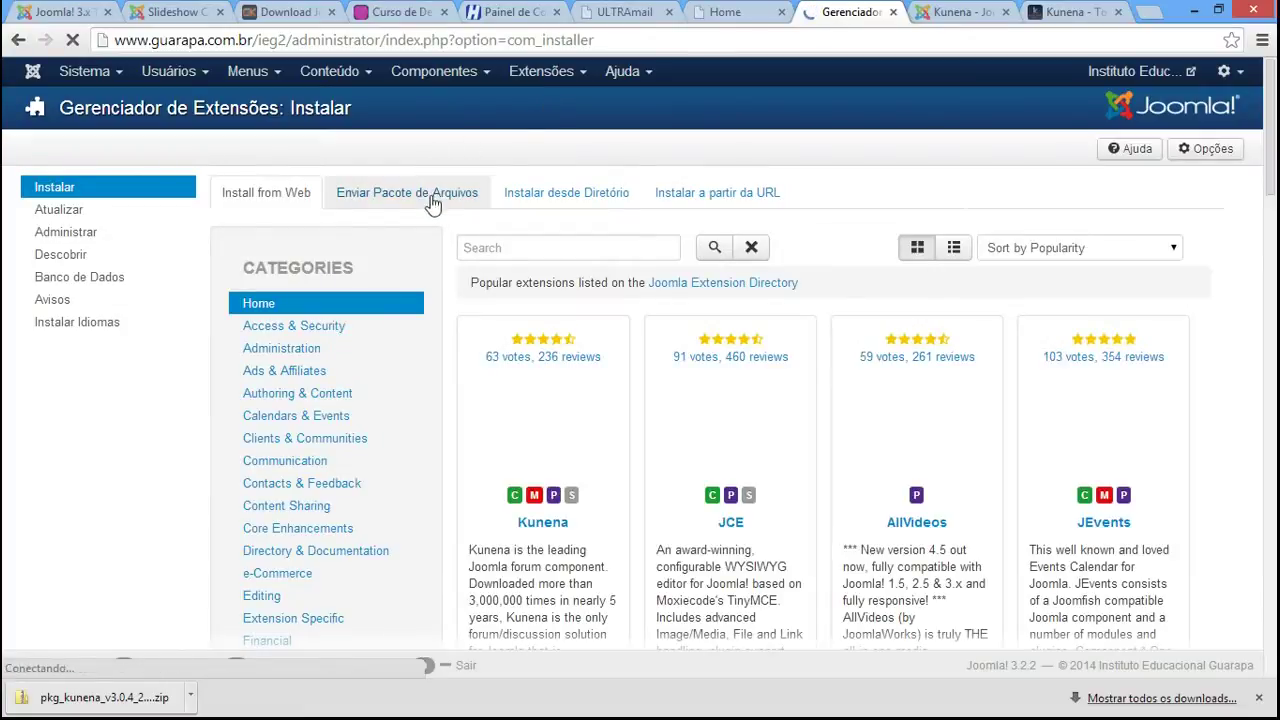
pyautogui.click(410, 198)
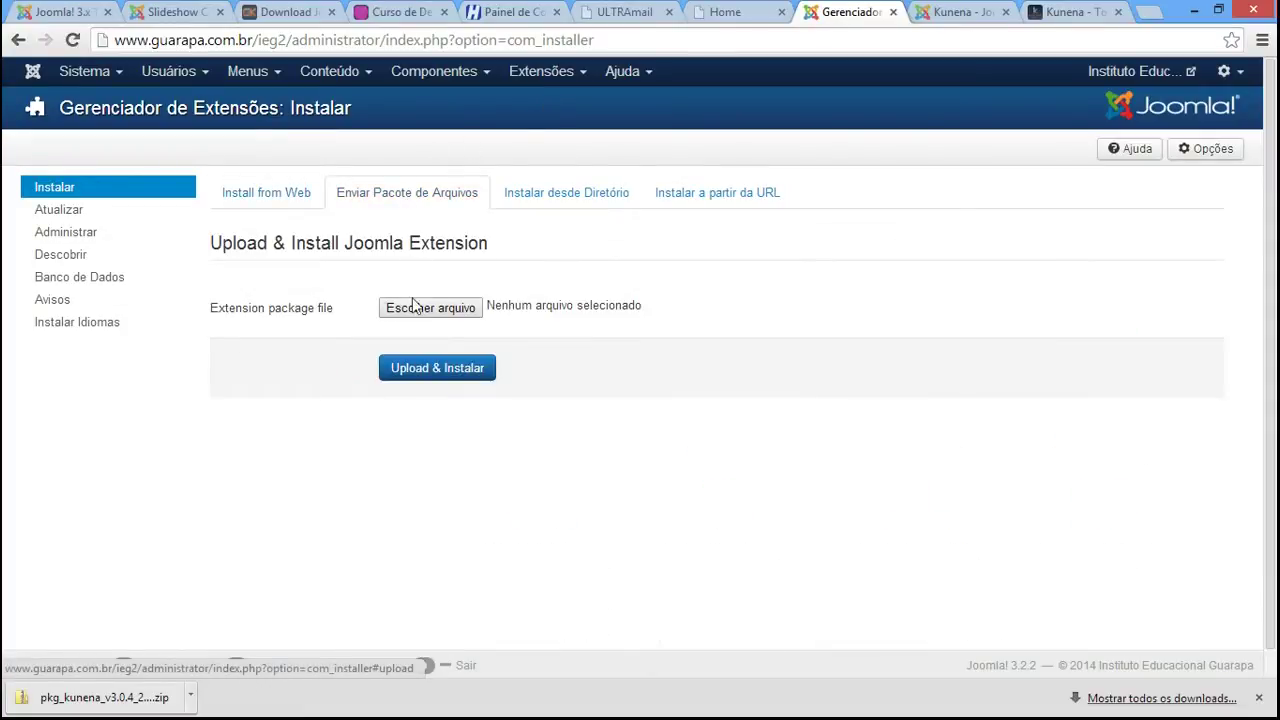
# Upload and install the pkg_kunena_v3.0.4_2013-12-22 package, and go to the Kunena dashboard
pyautogui.click(453, 315)
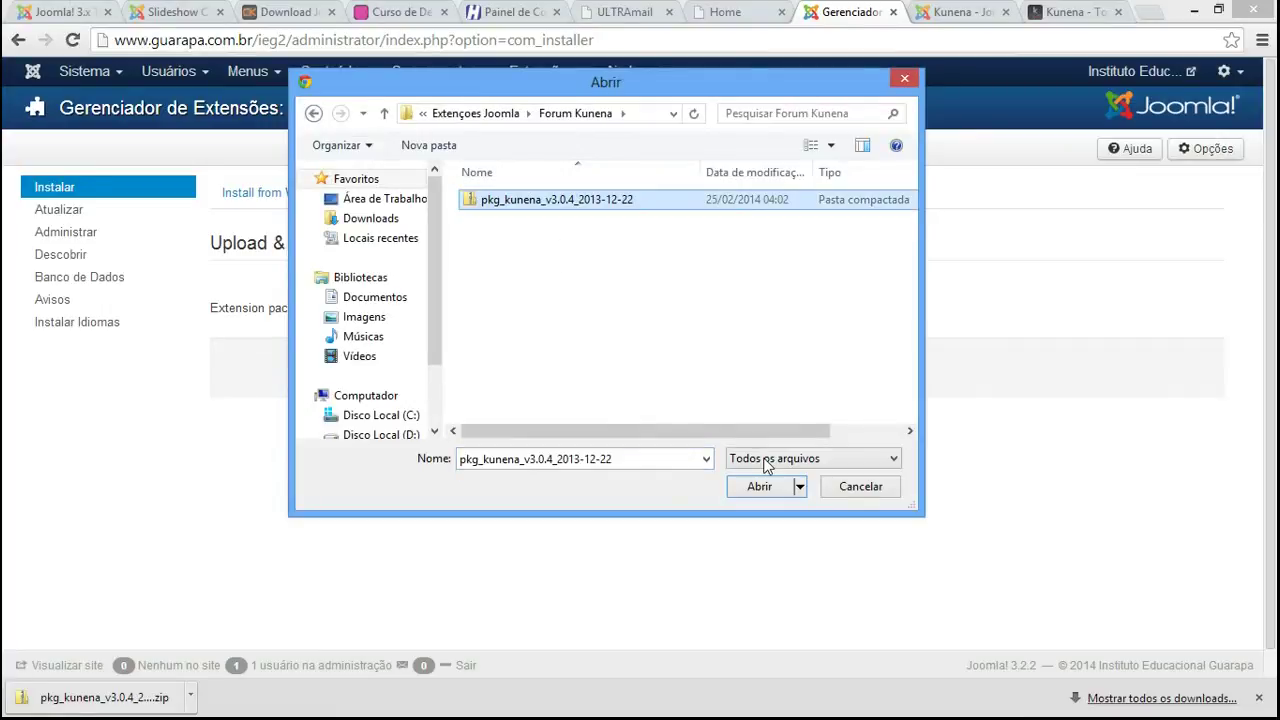
pyautogui.click(759, 486)
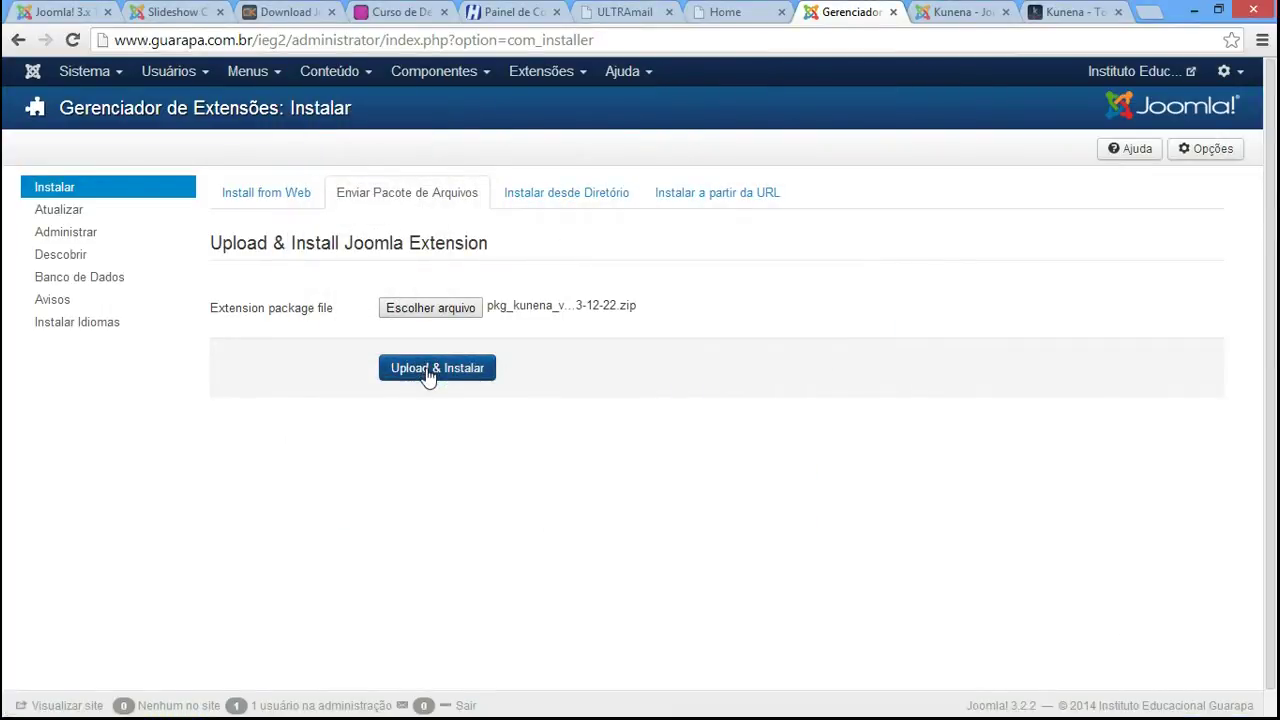
pyautogui.click(426, 368)
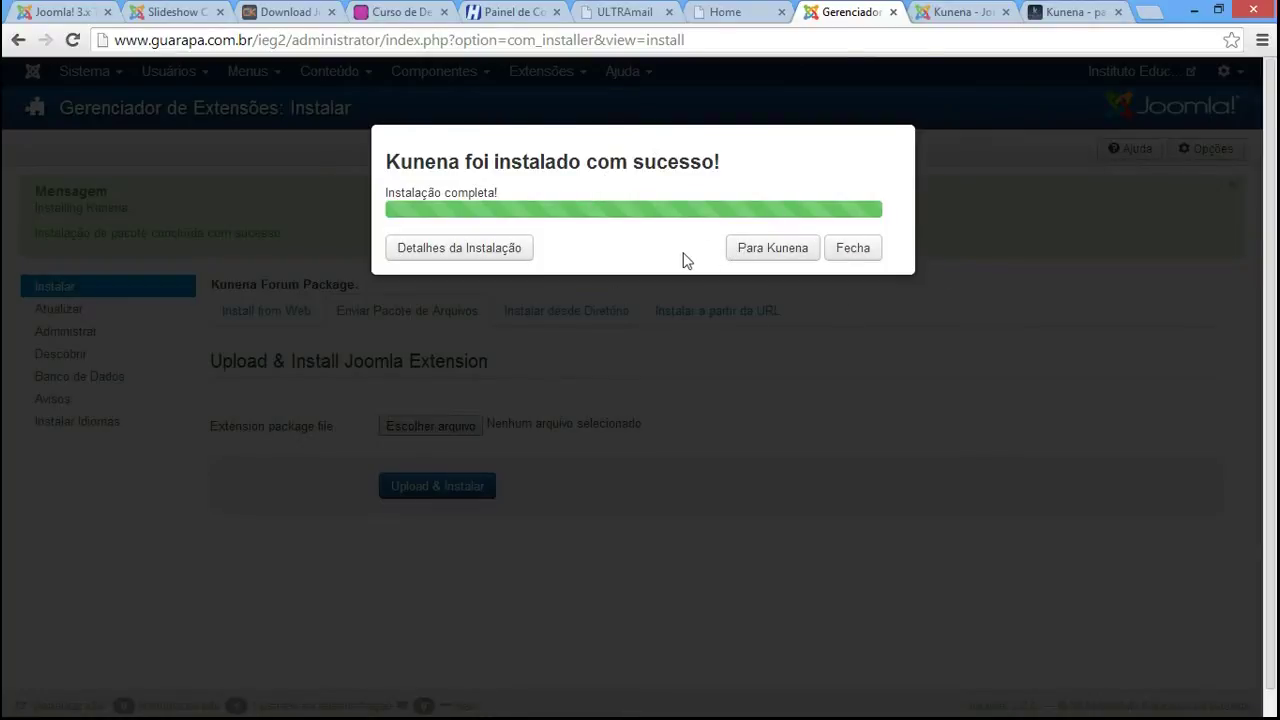
pyautogui.click(745, 258)
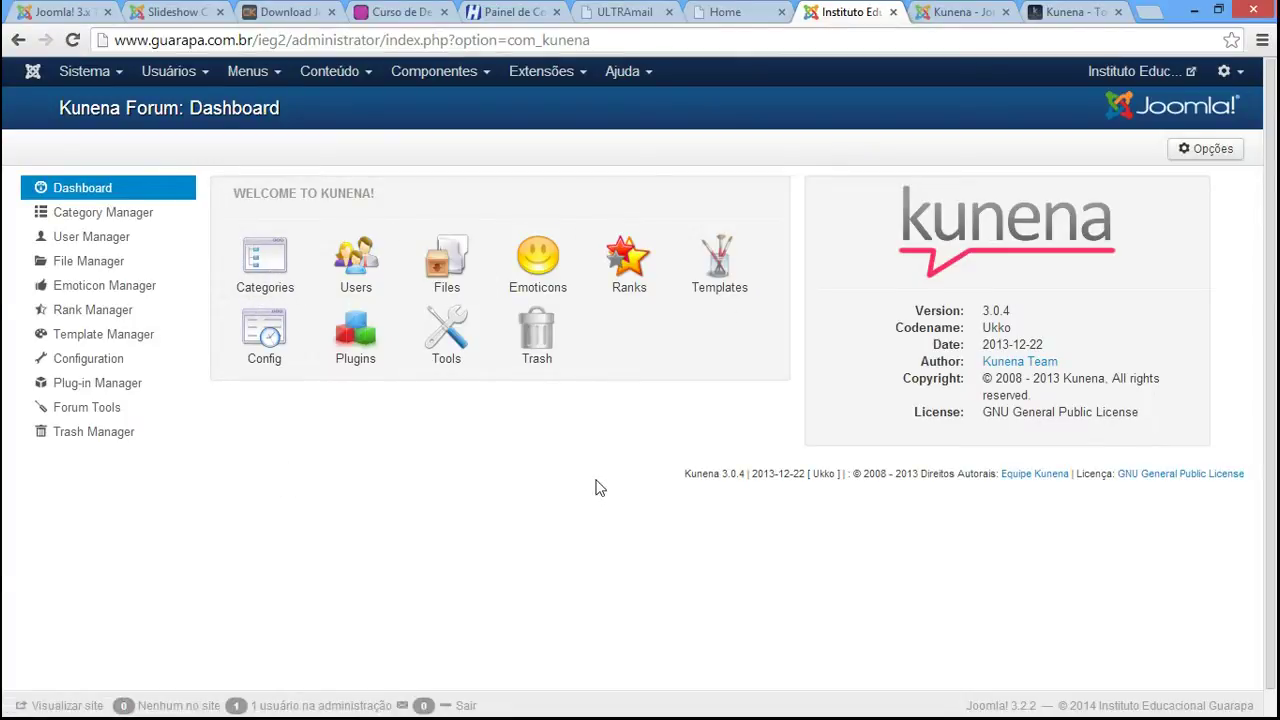
# Open Kunena's Transifex translation project from the Kunena 3.x download page
pyautogui.hotkey('ctrl', 'Tab')
pyautogui.hotkey('ctrl', 'Tab')
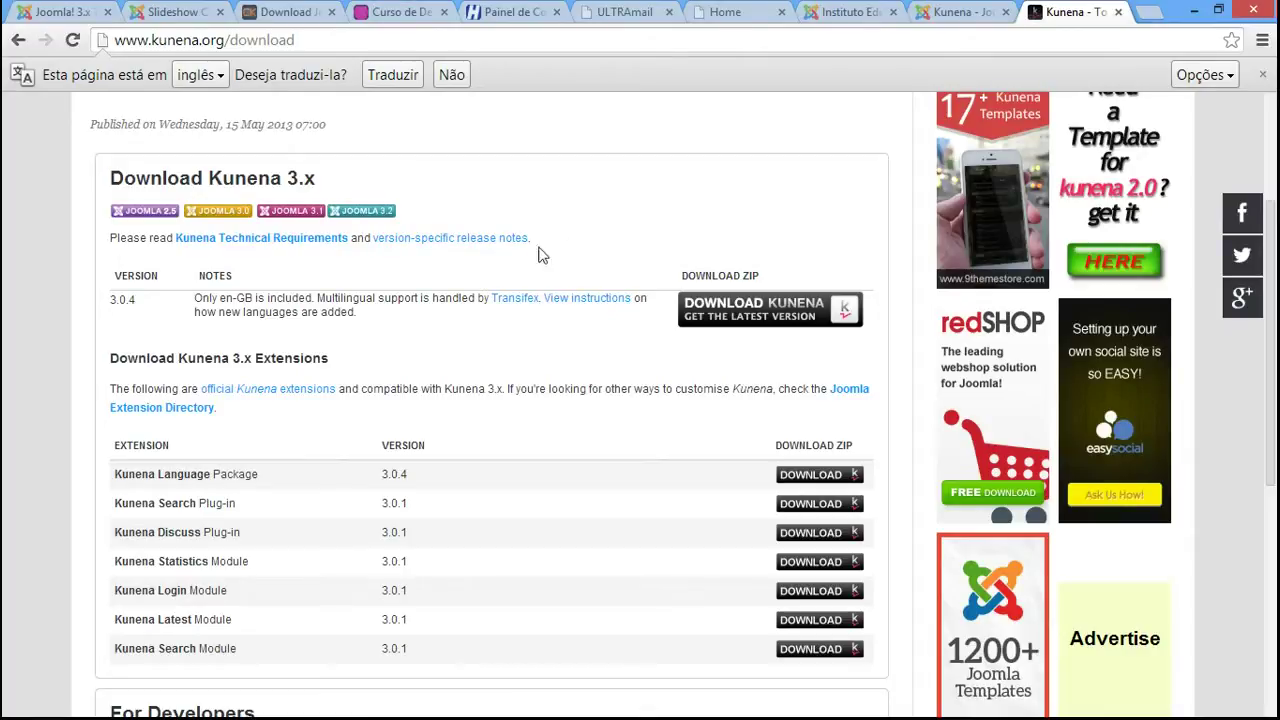
pyautogui.click(502, 300)
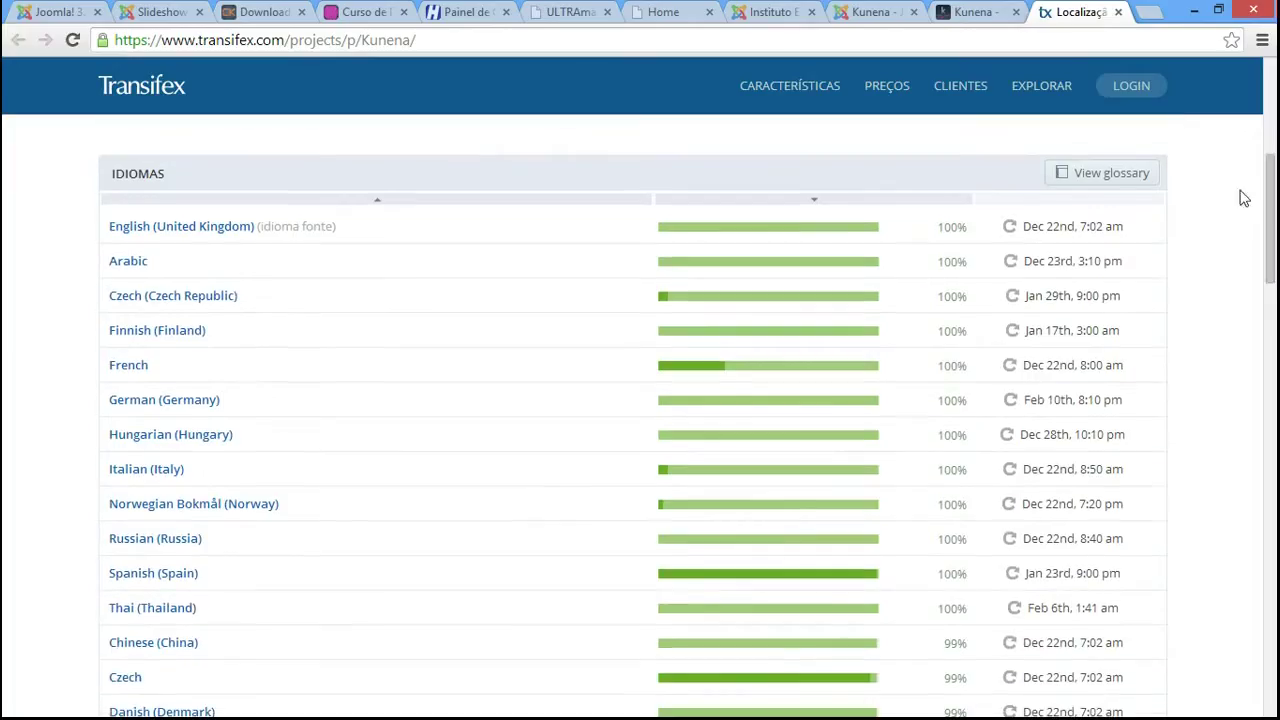
# Check the translation progress of Portuguese (Brazil) in the language list of Kunena's Transifex project
pyautogui.moveTo(1271, 206); pyautogui.dragTo(1269, 245)
pyautogui.moveTo(951, 329)
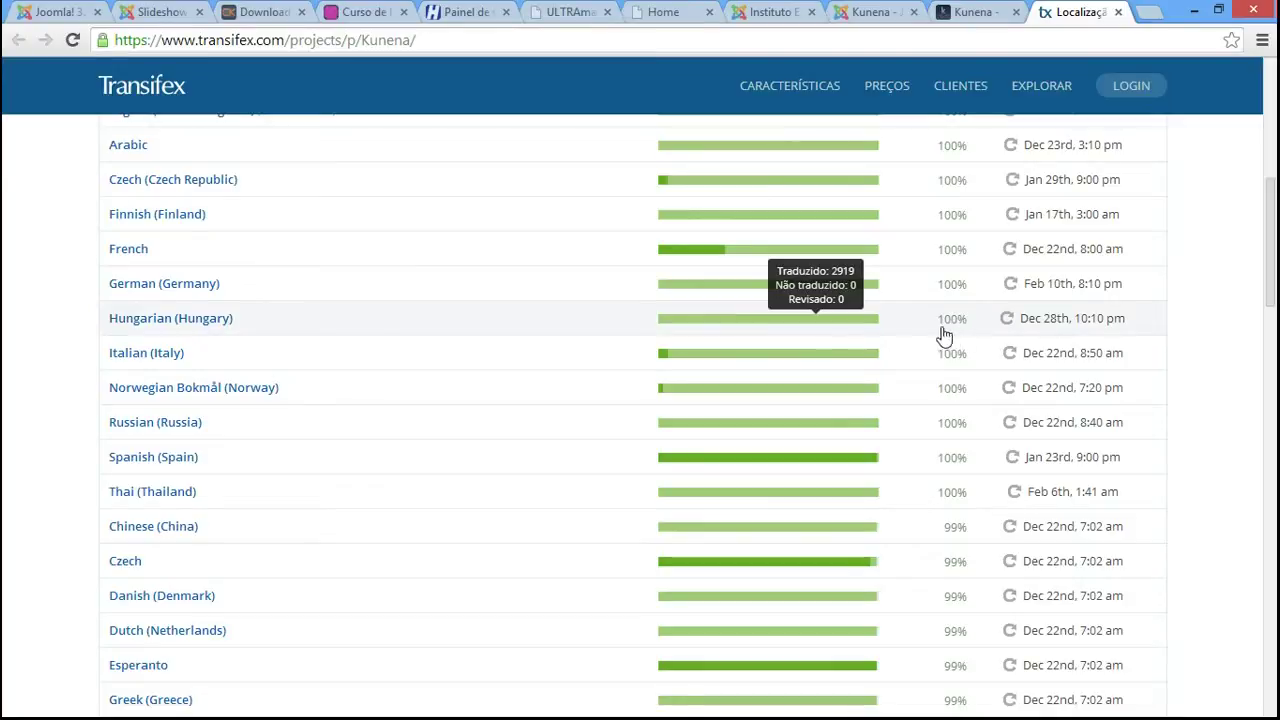
pyautogui.scroll(-6, 177, 414)
pyautogui.moveTo(737, 414)
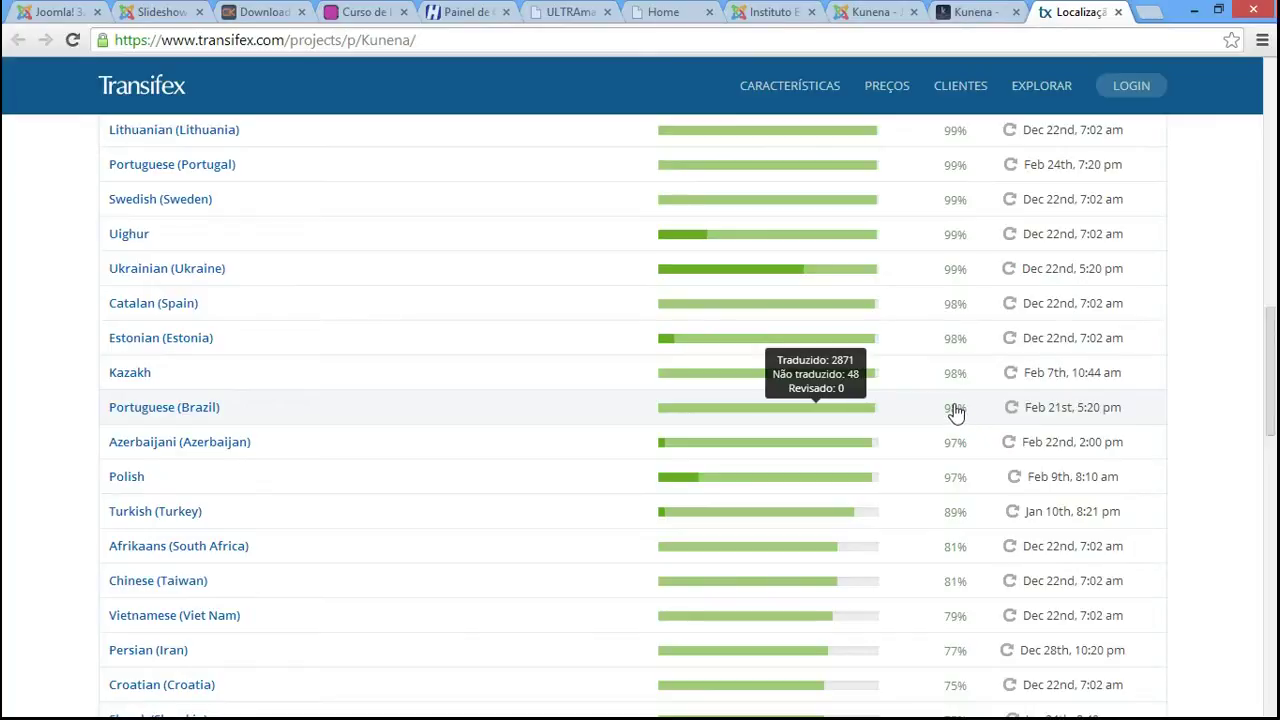
pyautogui.moveTo(851, 413)
# Download the Kunena Language Package 3.0.4 from the Kunena download page and open the Pacote de Idiomas folder inside Forum Kunena
pyautogui.hotkey('ctrl', 'shift', 'Tab')
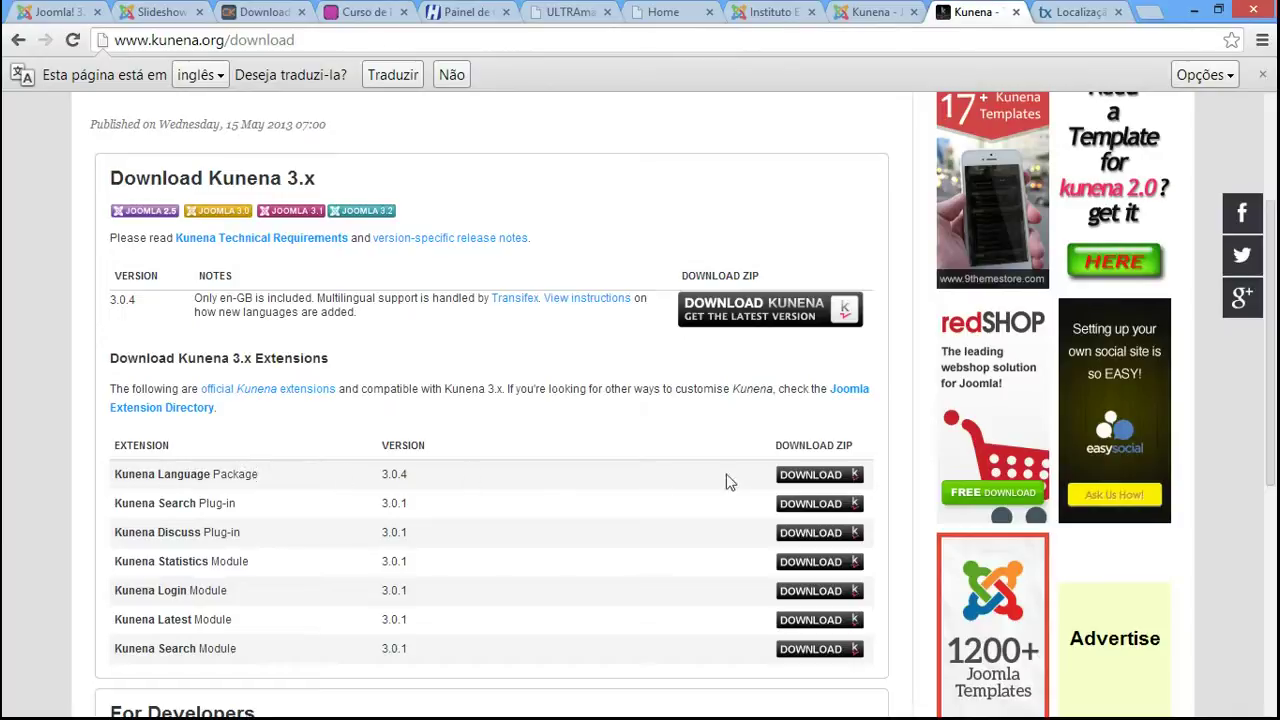
pyautogui.click(819, 479)
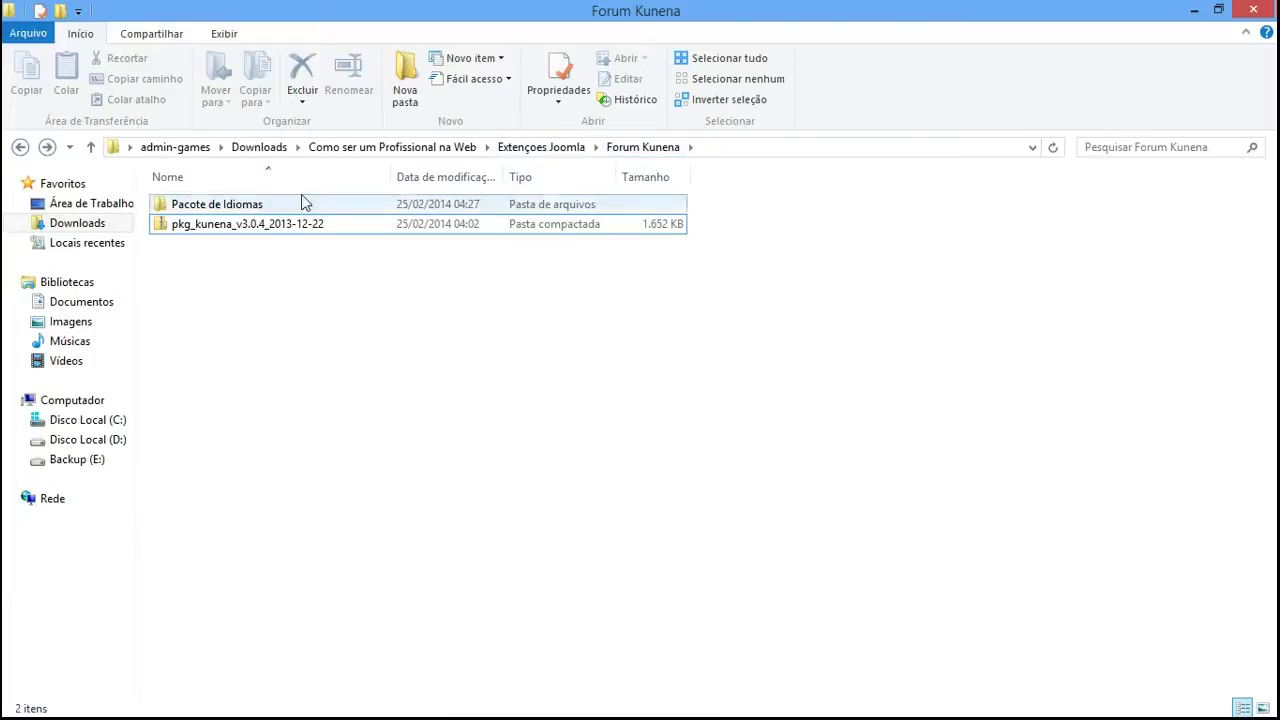
pyautogui.click(195, 206)
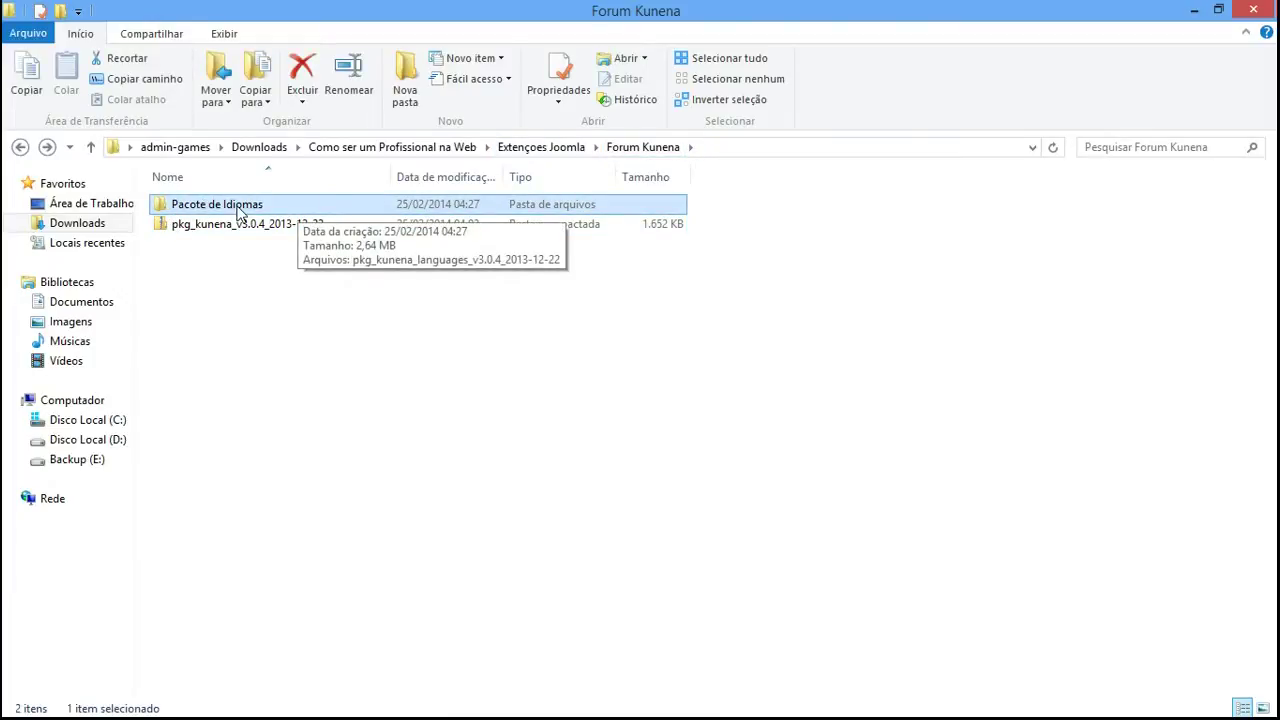
pyautogui.doubleClick(239, 210)
# Extract the pkg_kunena_languages_v3.0.4_2013-12-22 archive into the Pacote de Idiomas folder
pyautogui.moveTo(450, 316); pyautogui.dragTo(192, 211)
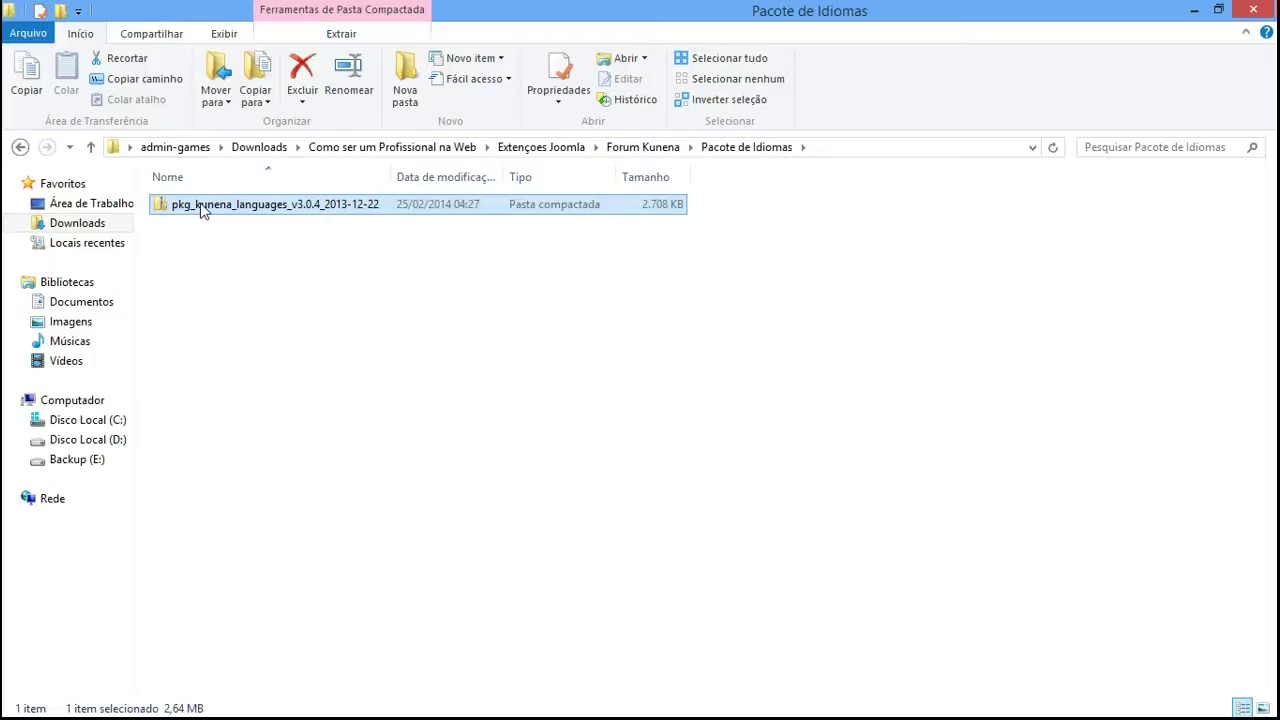
pyautogui.rightClick(210, 207)
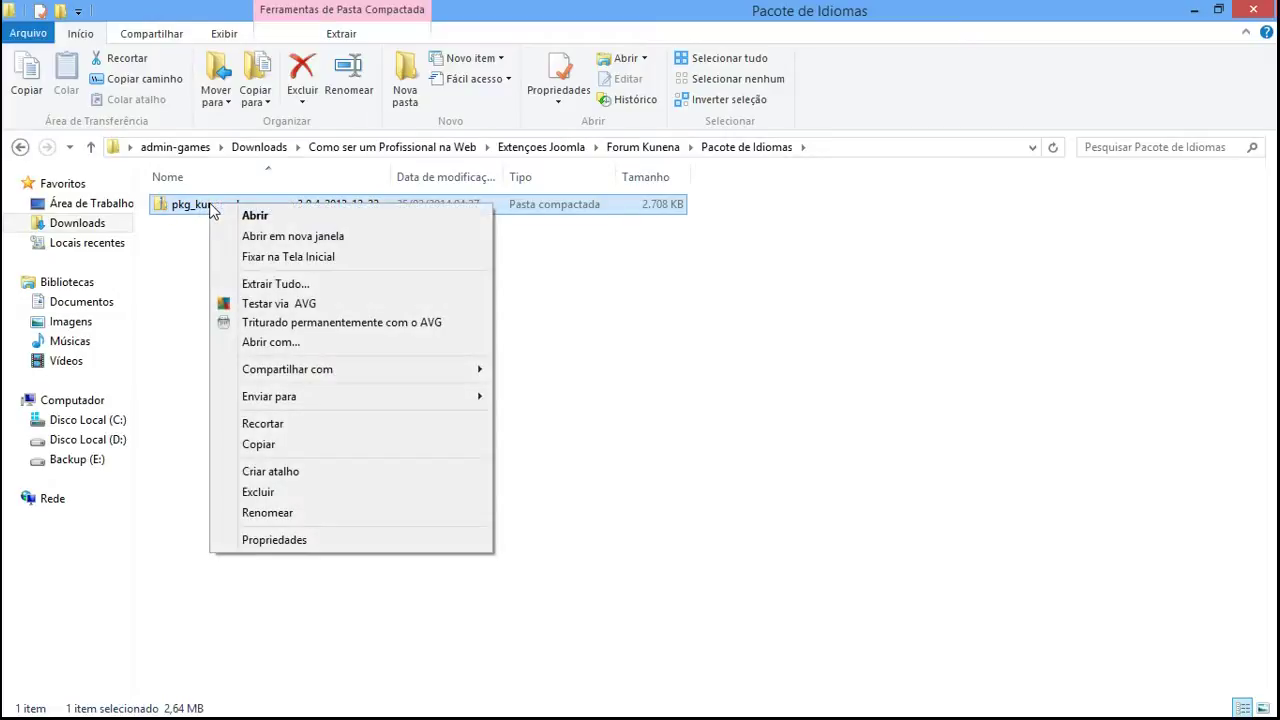
pyautogui.click(286, 283)
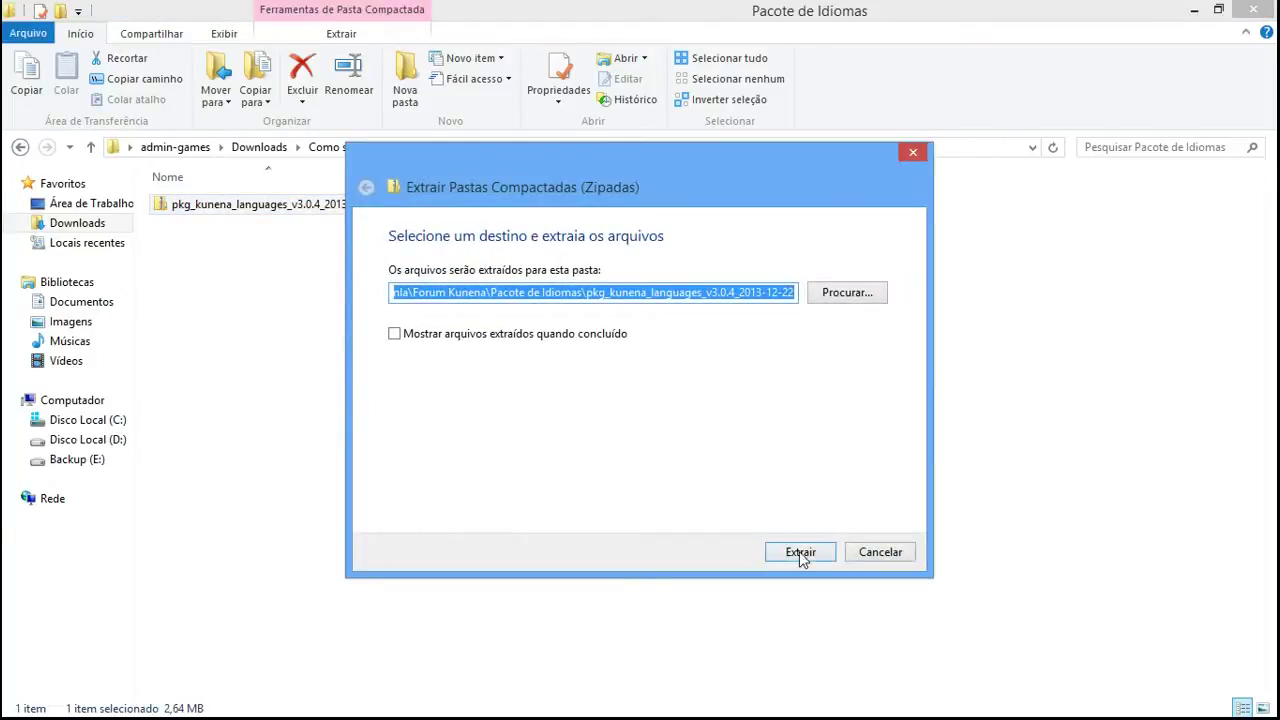
pyautogui.click(800, 552)
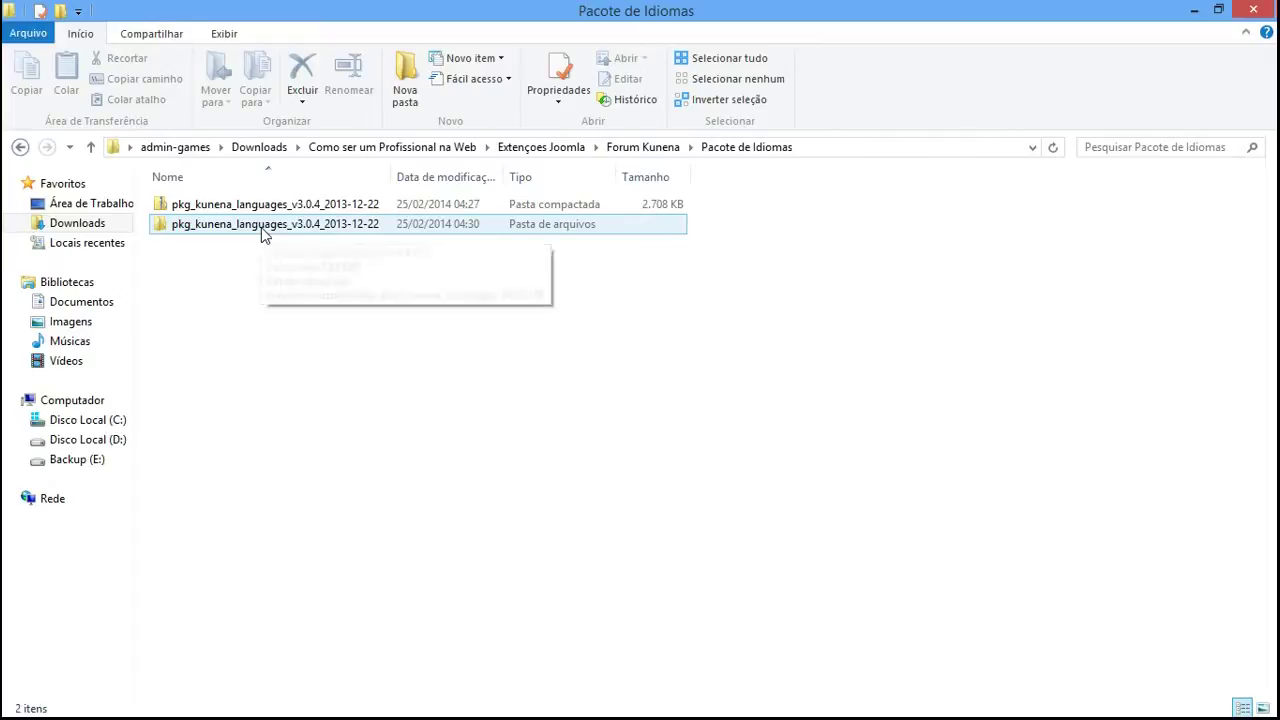
# Locate and select the com_kunena_pt-BR_v3.0.4 package in the extracted package's language folder
pyautogui.doubleClick(258, 232)
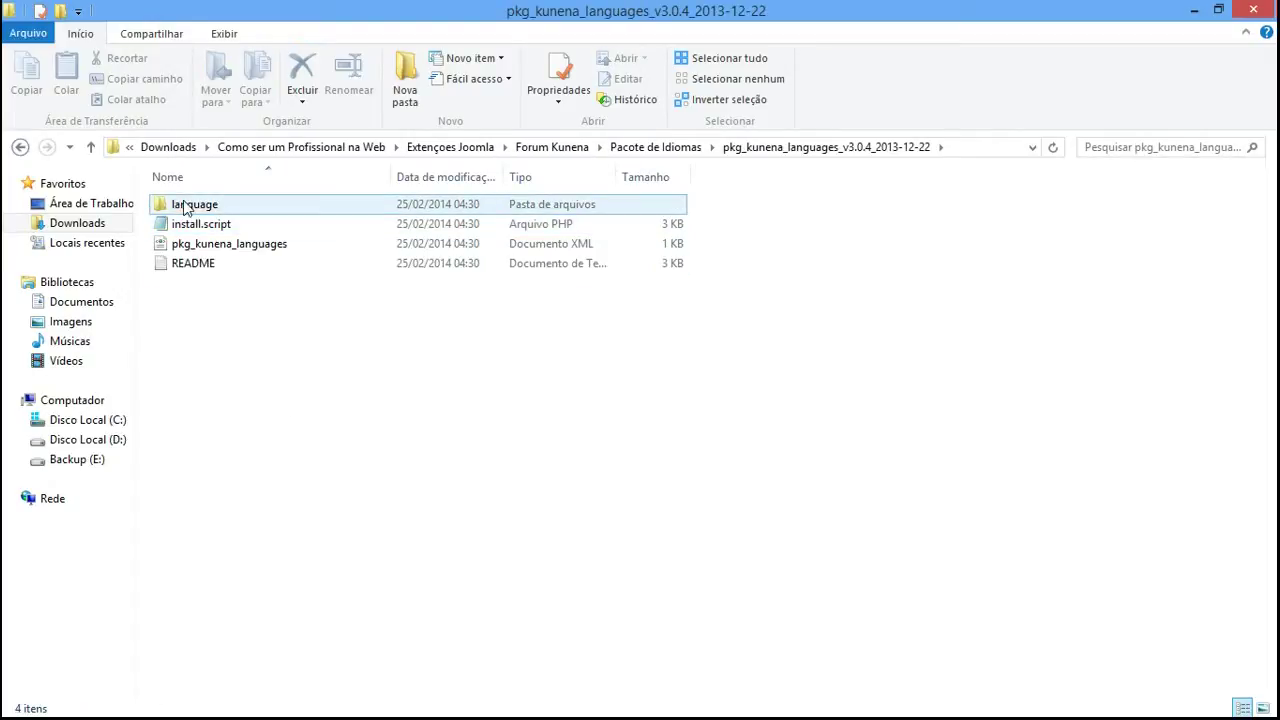
pyautogui.doubleClick(203, 206)
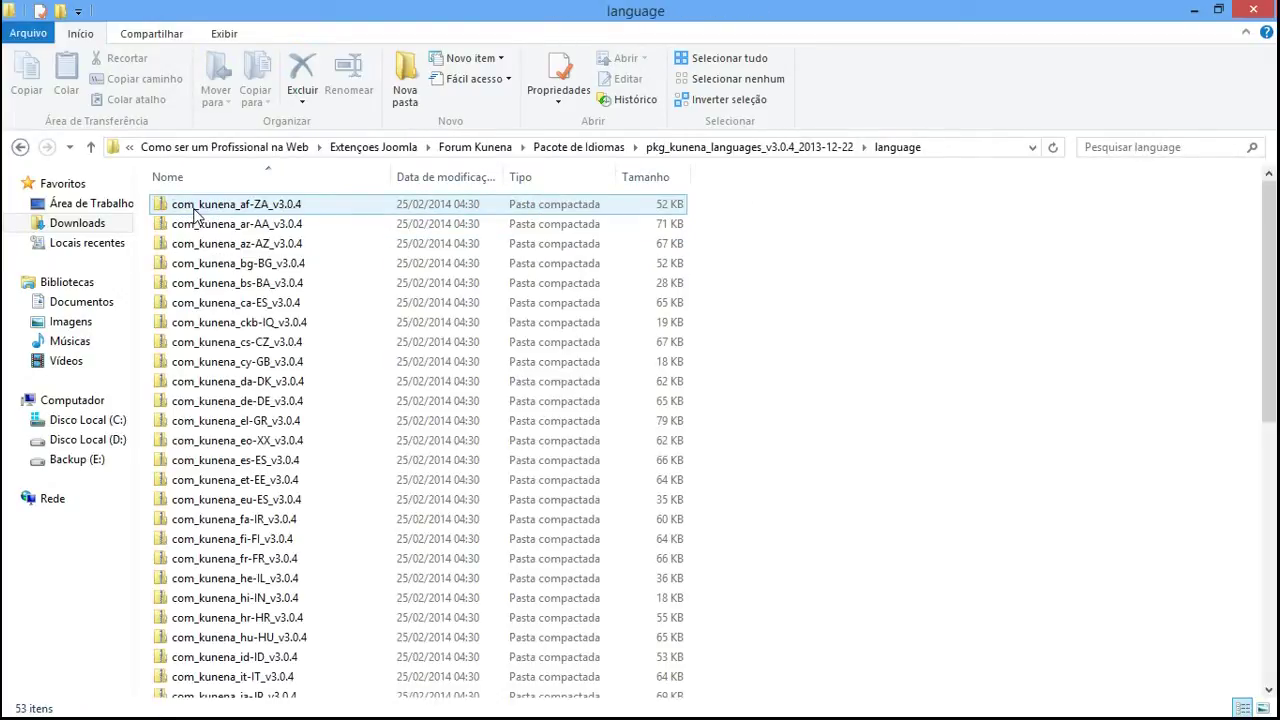
pyautogui.moveTo(1273, 207); pyautogui.dragTo(1273, 535)
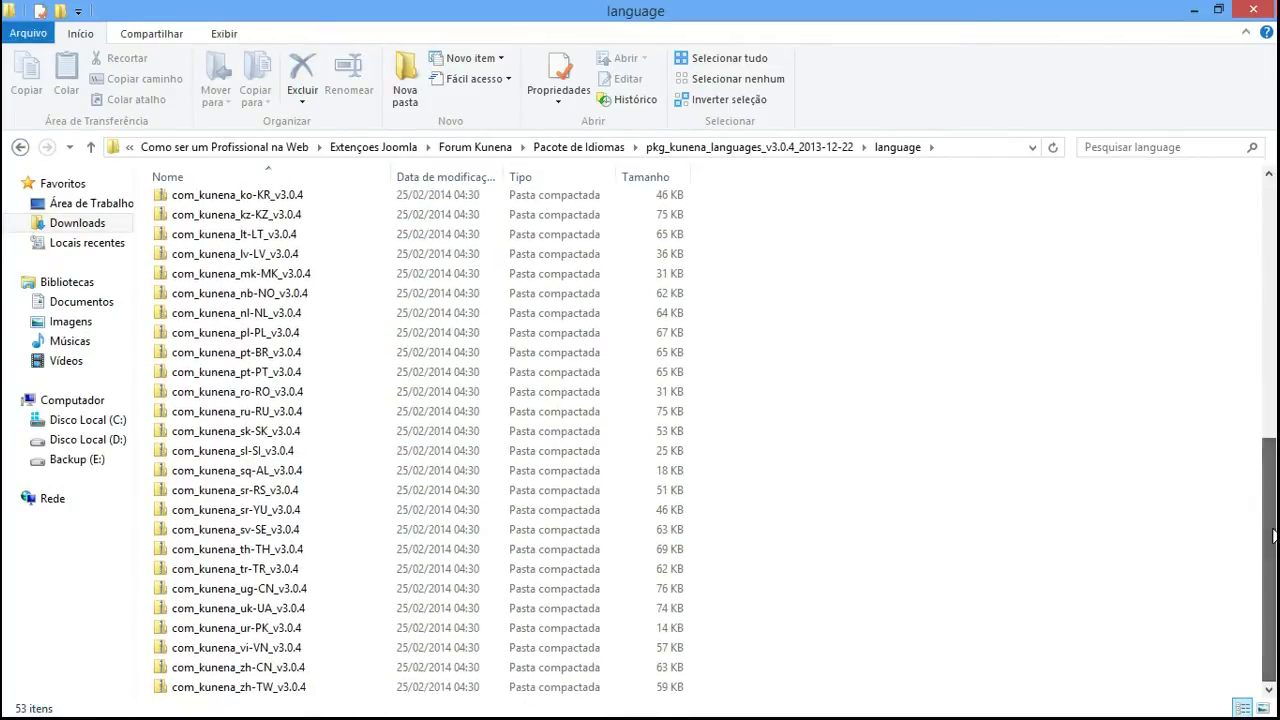
pyautogui.click(216, 361)
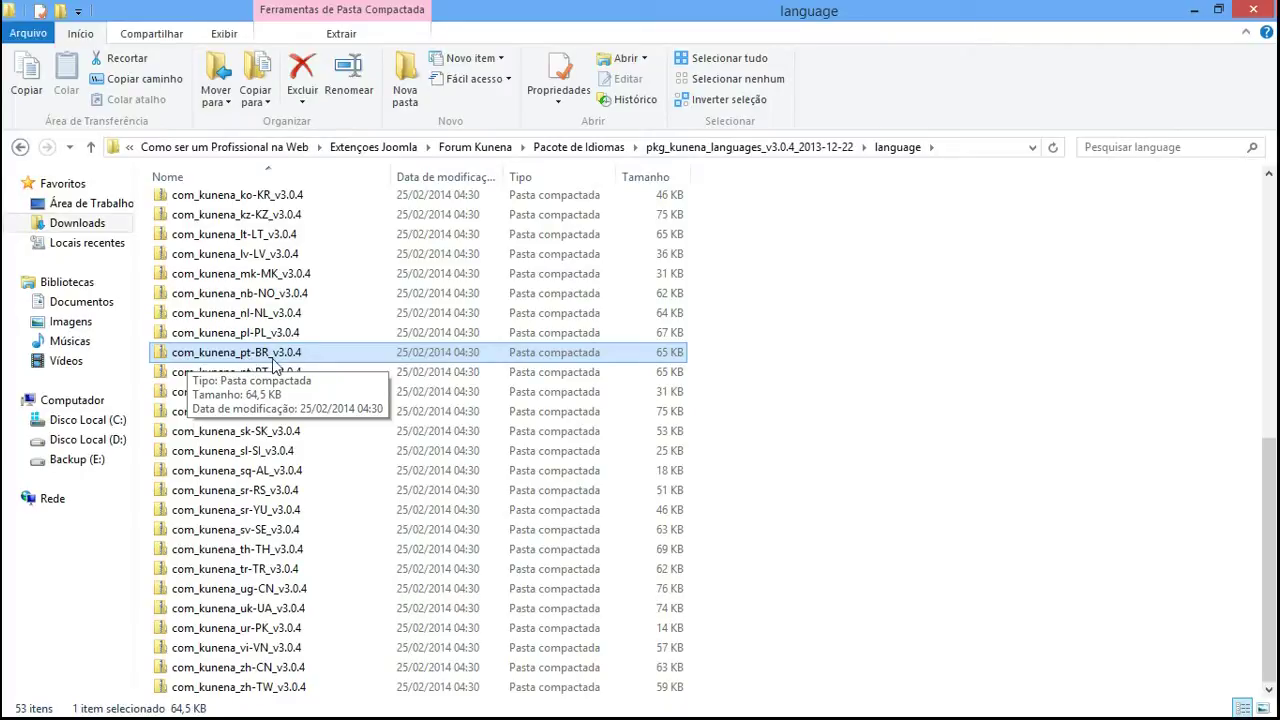
pyautogui.moveTo(276, 356)
pyautogui.mouseDown()
pyautogui.moveTo(284, 268)
pyautogui.moveTo(286, 360)
pyautogui.mouseUp()
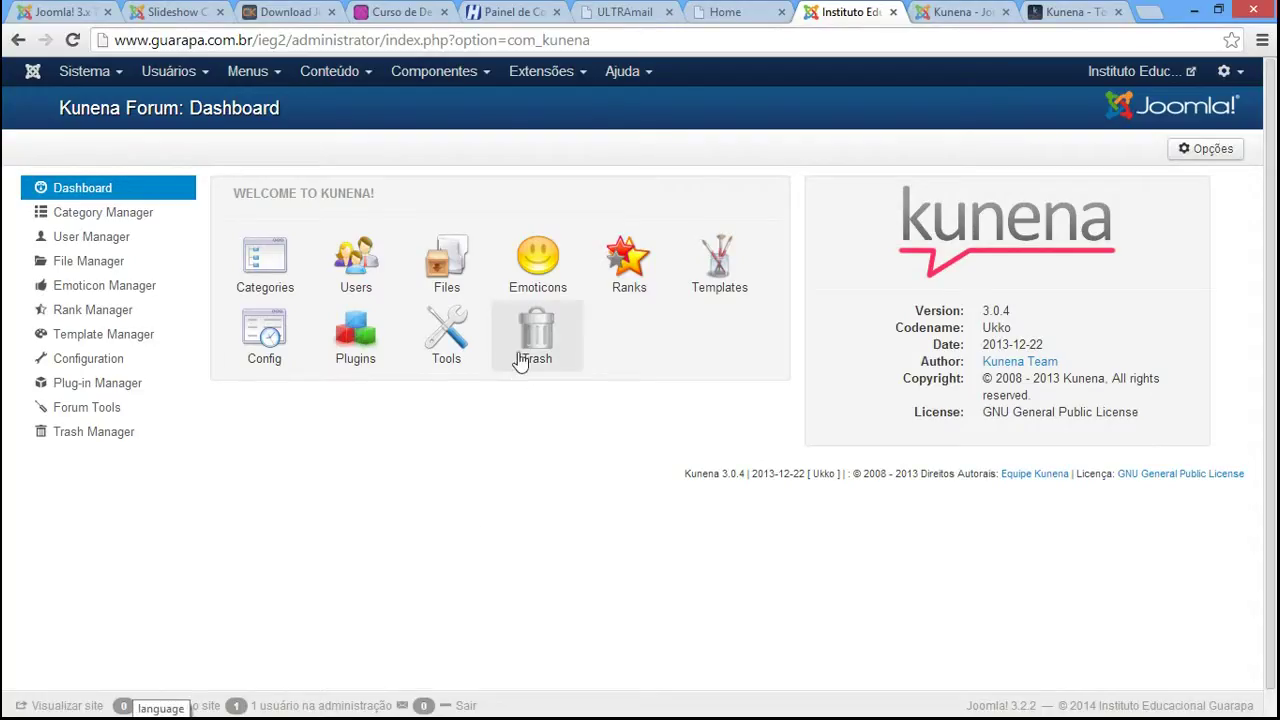
# Switch to the browser and check the installed site and administration languages in Joomla's language manager
pyautogui.click(556, 80)
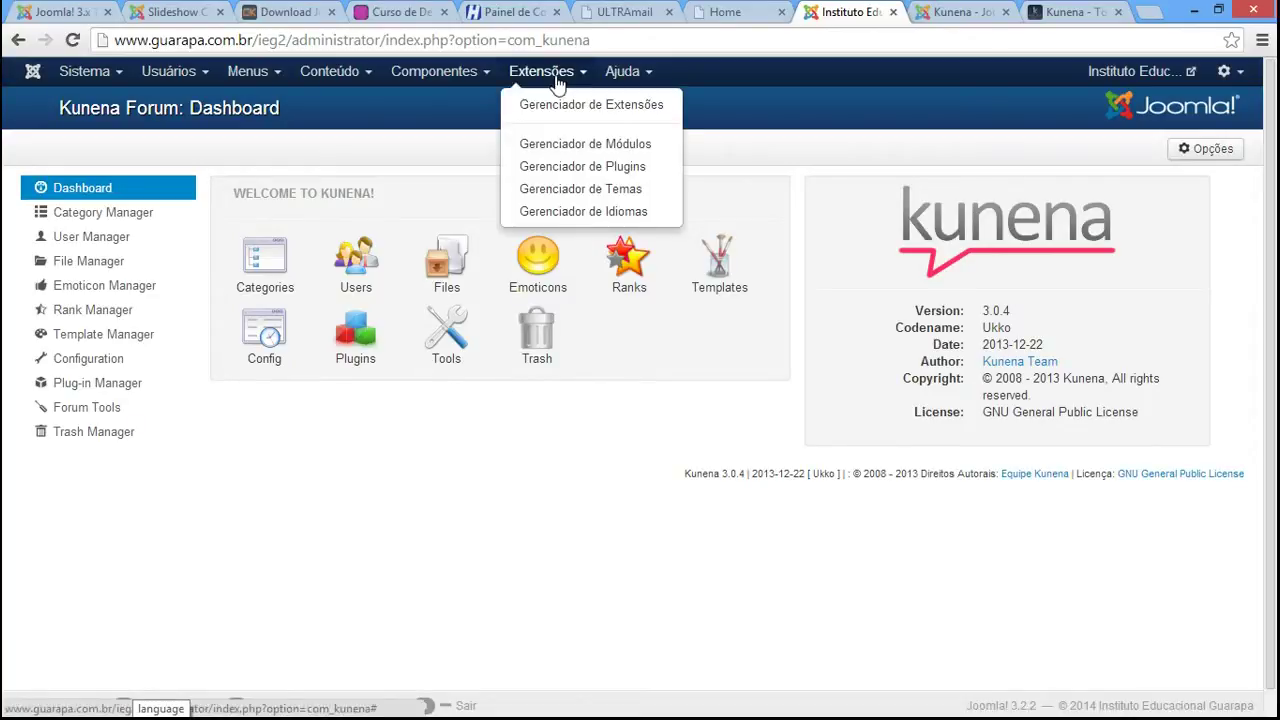
pyautogui.click(595, 214)
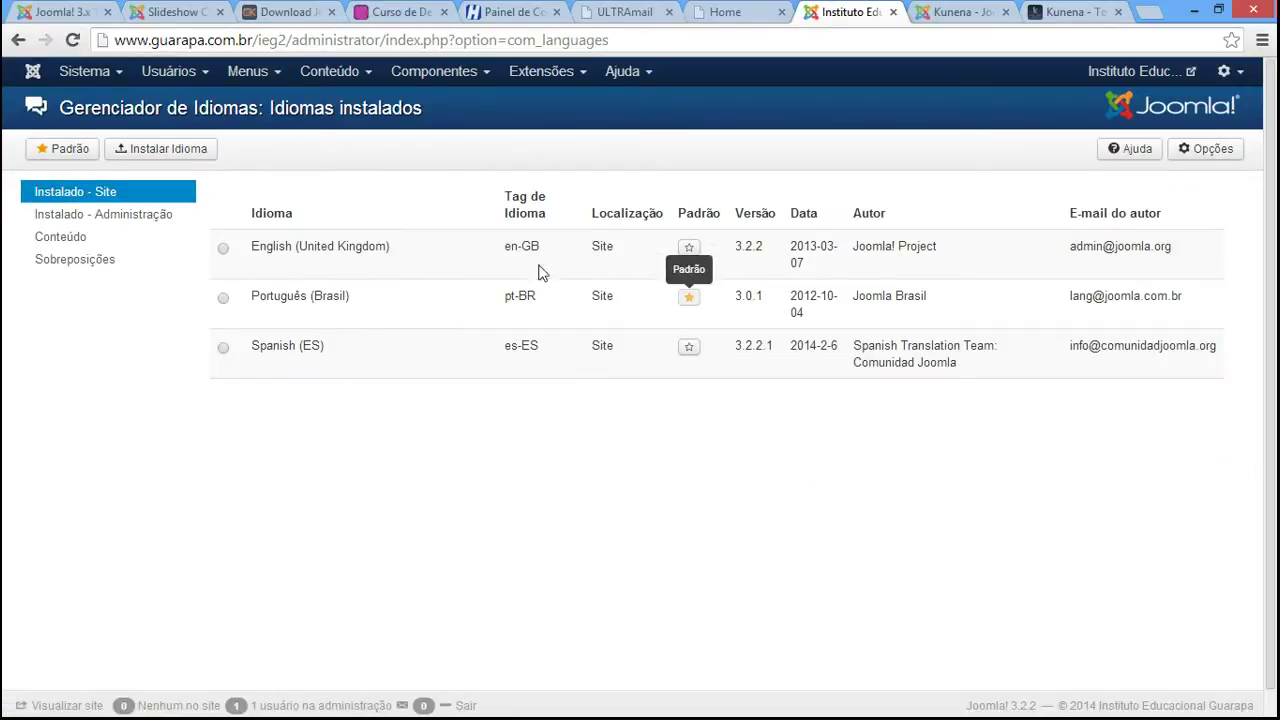
pyautogui.click(100, 214)
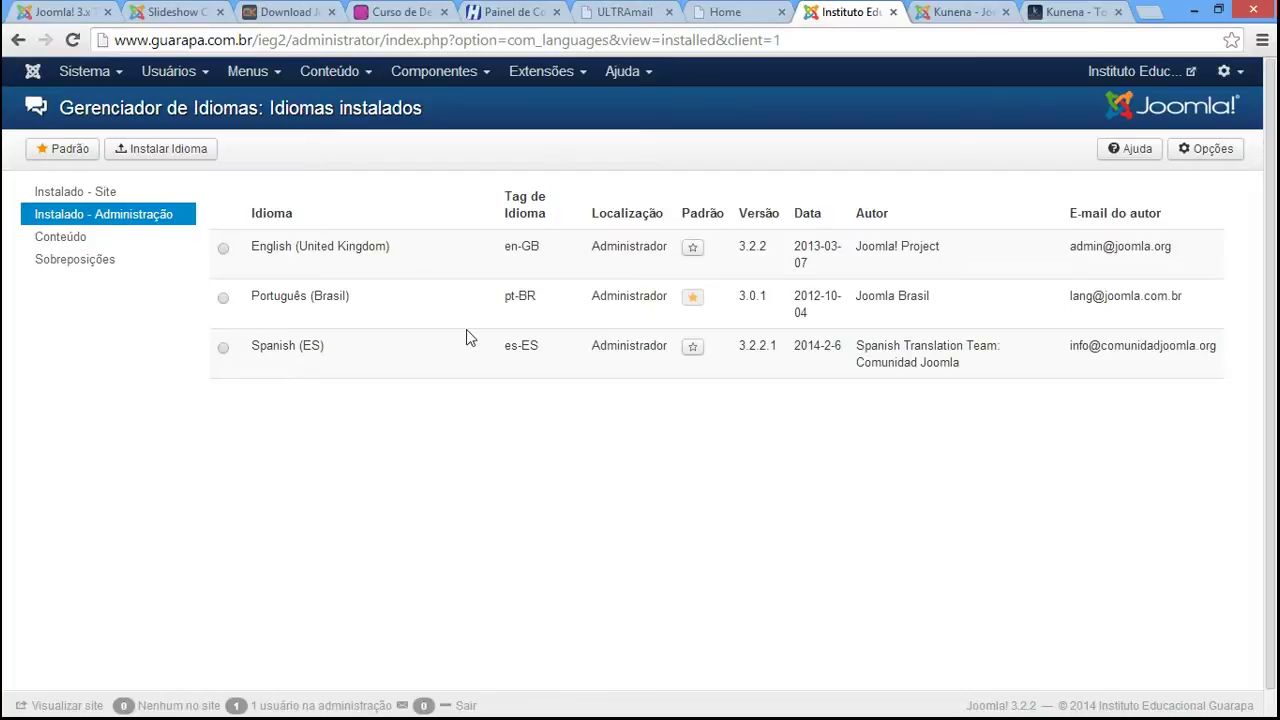
# Open the package file upload form in Joomla's extension manager
pyautogui.click(557, 91)
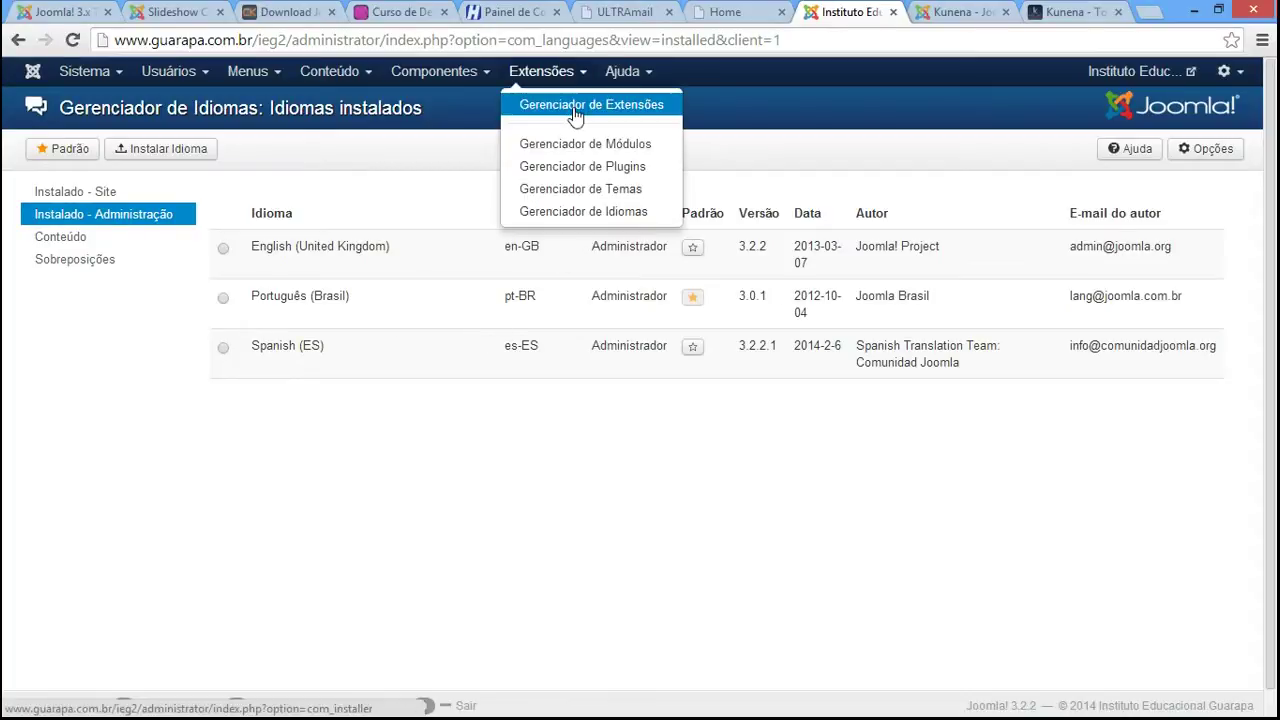
pyautogui.click(571, 116)
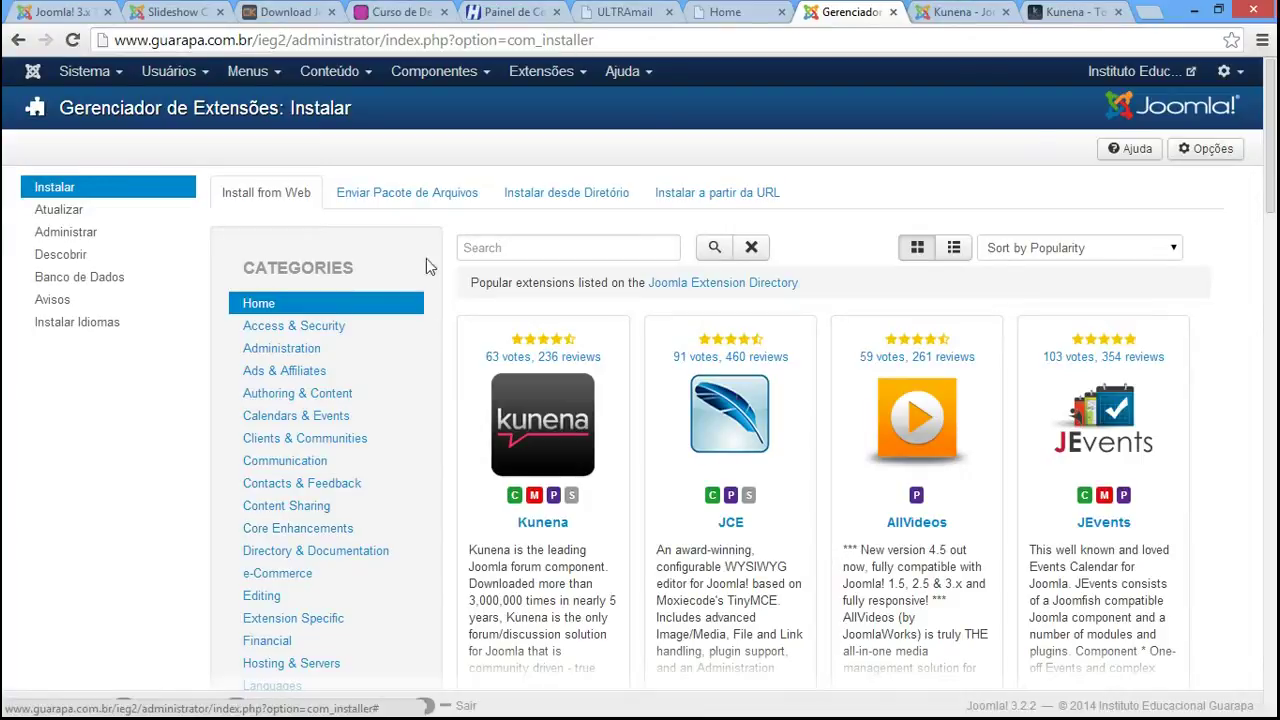
pyautogui.click(411, 206)
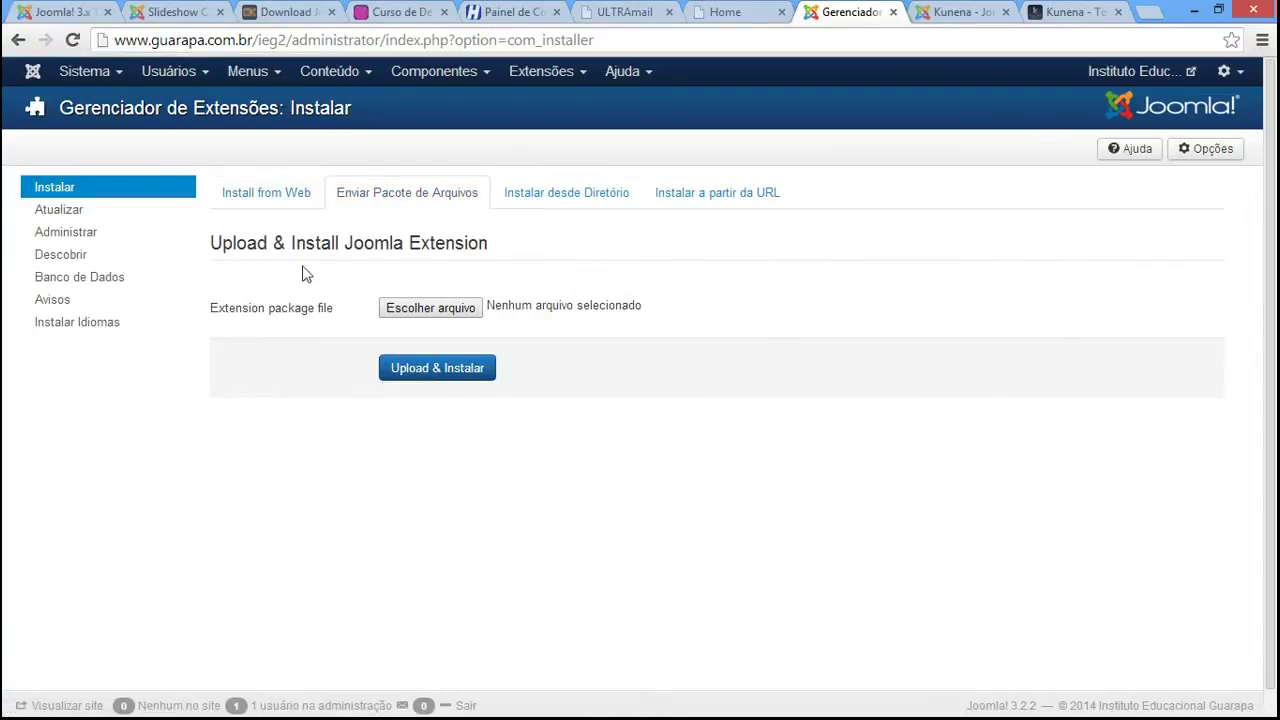
pyautogui.click(160, 700)
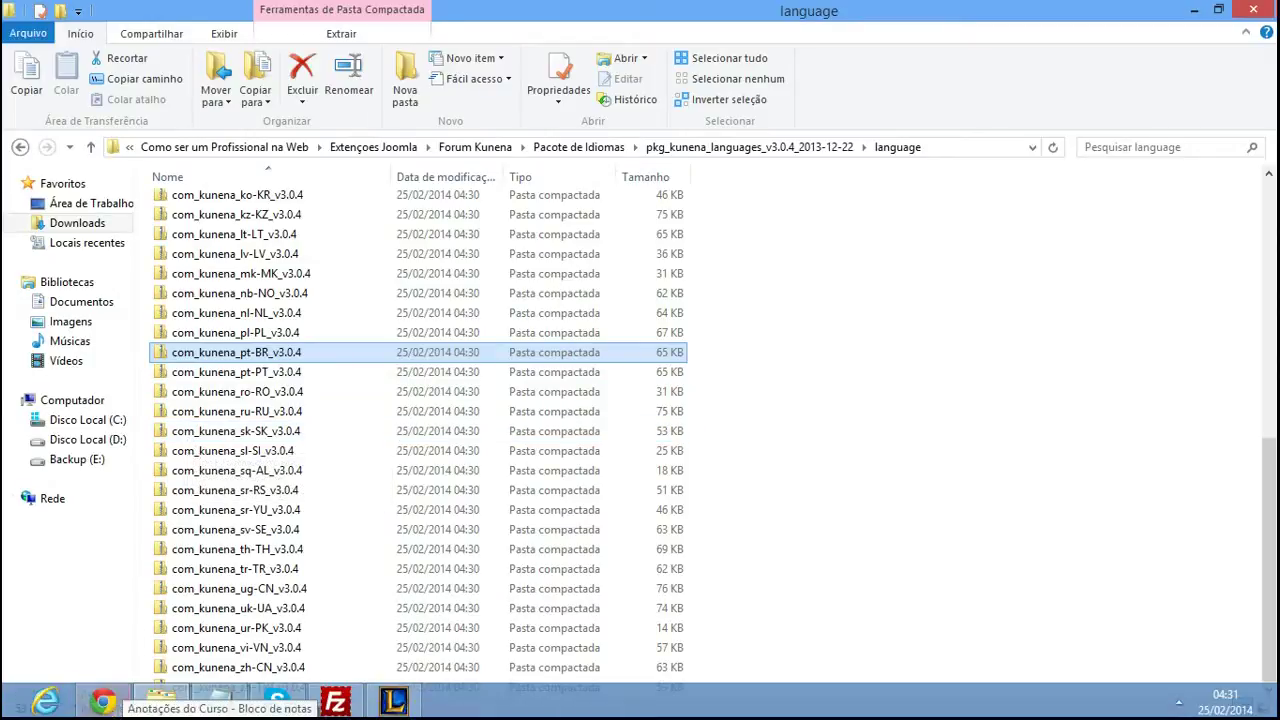
pyautogui.click(102, 703)
# Upload and install com_kunena_pt-BR_v3.0.4 from the extracted language folder
pyautogui.click(428, 305)
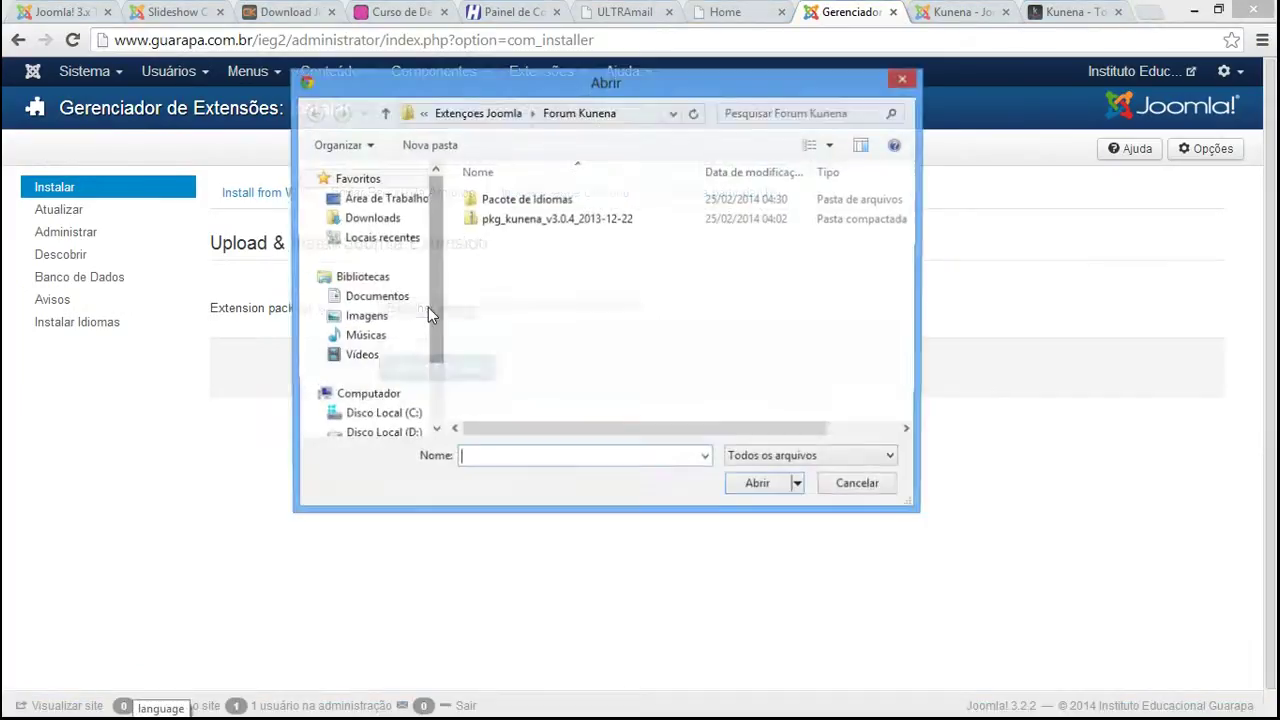
pyautogui.doubleClick(522, 200)
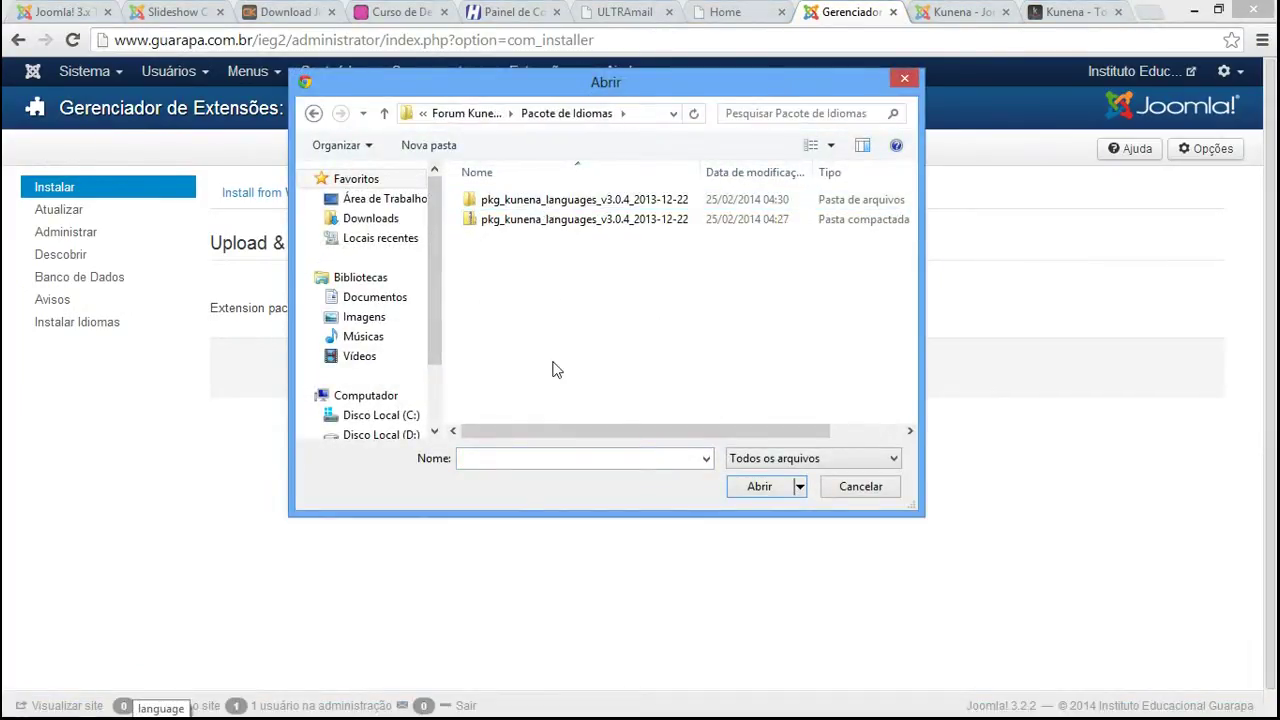
pyautogui.doubleClick(500, 204)
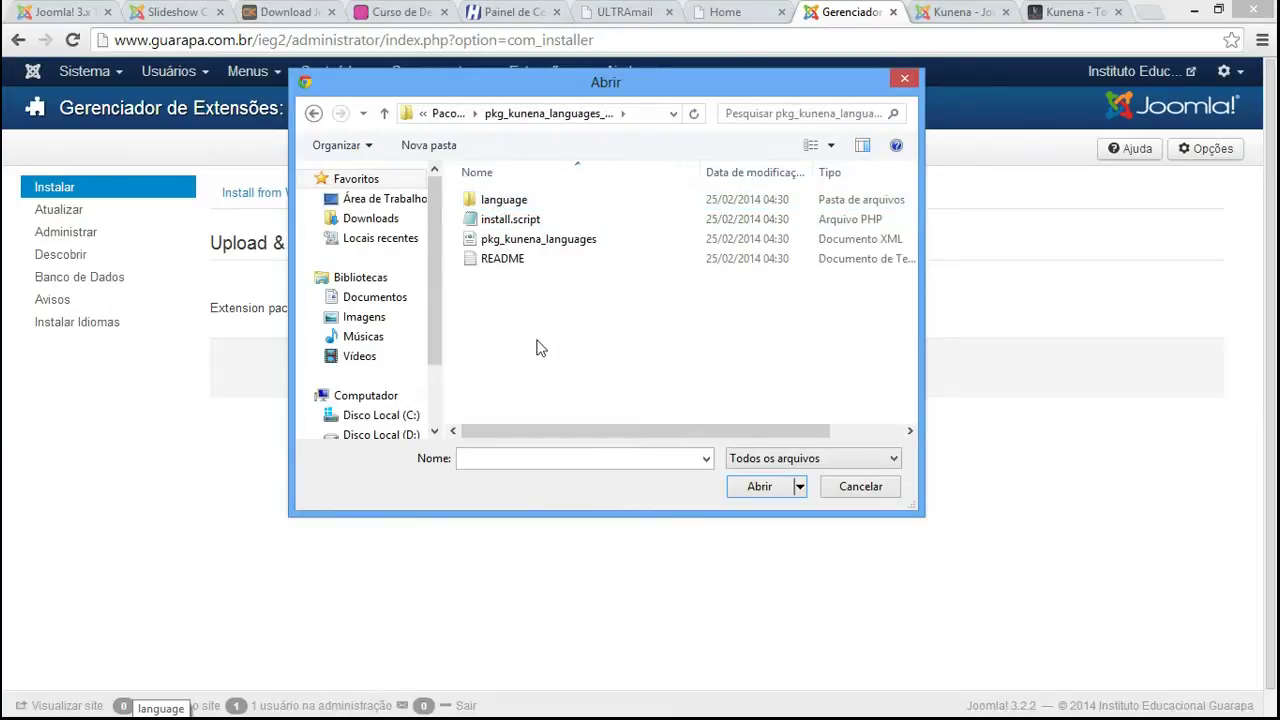
pyautogui.doubleClick(505, 199)
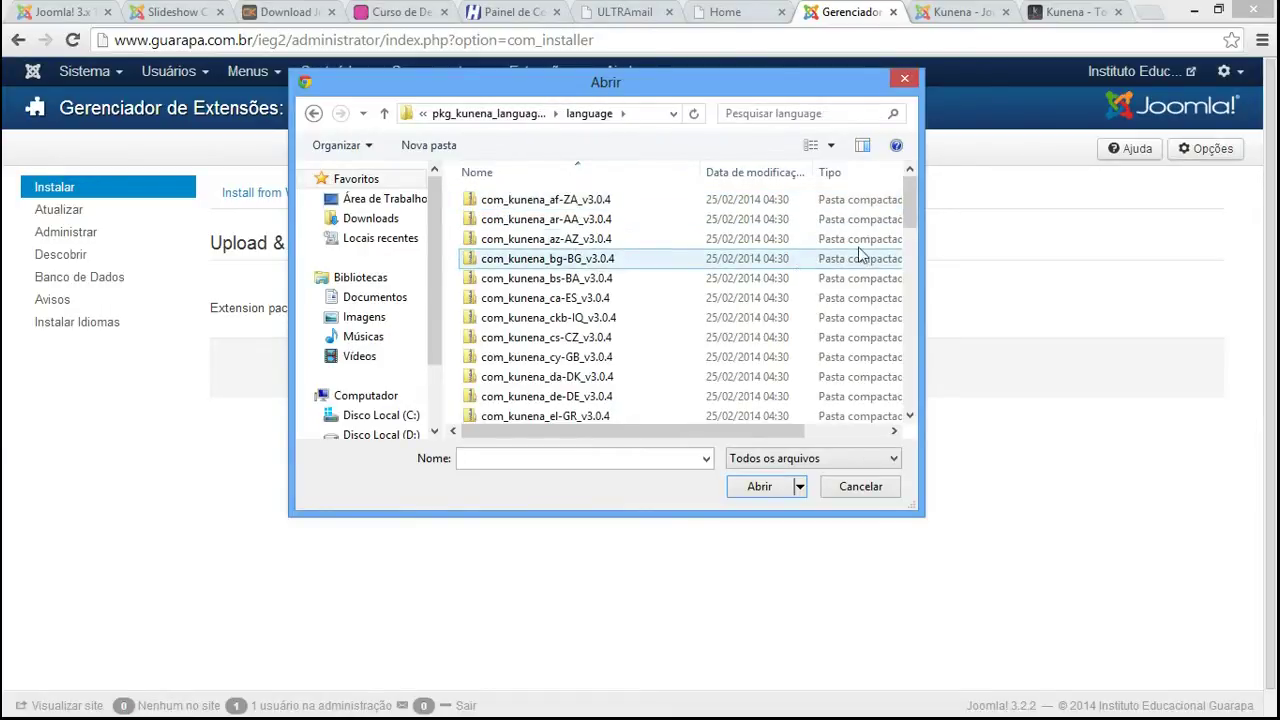
pyautogui.moveTo(917, 205); pyautogui.dragTo(900, 310)
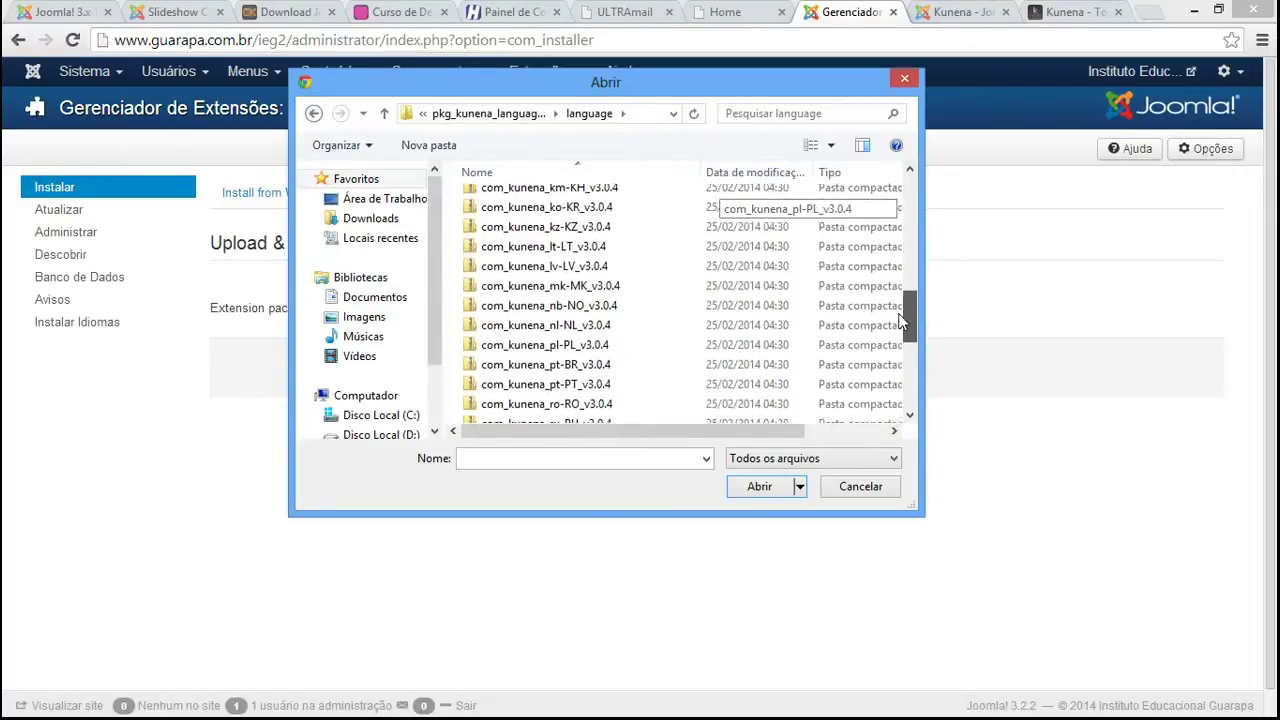
pyautogui.click(619, 363)
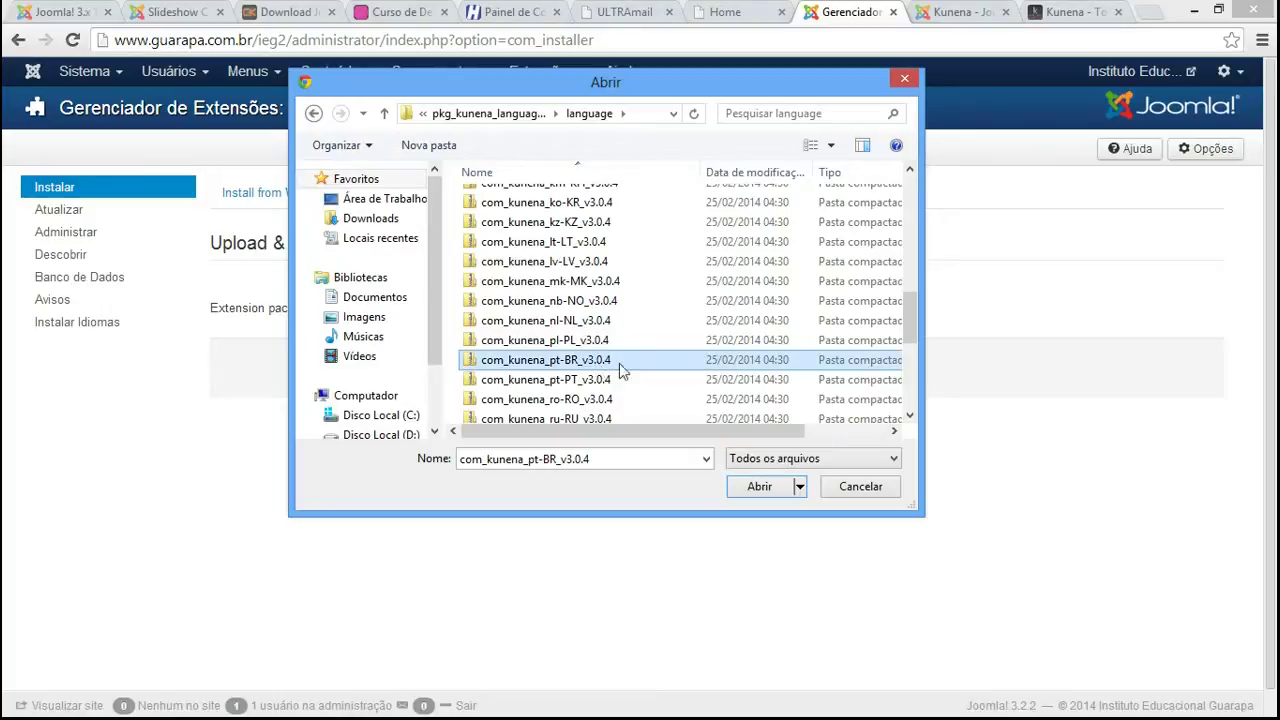
pyautogui.click(760, 486)
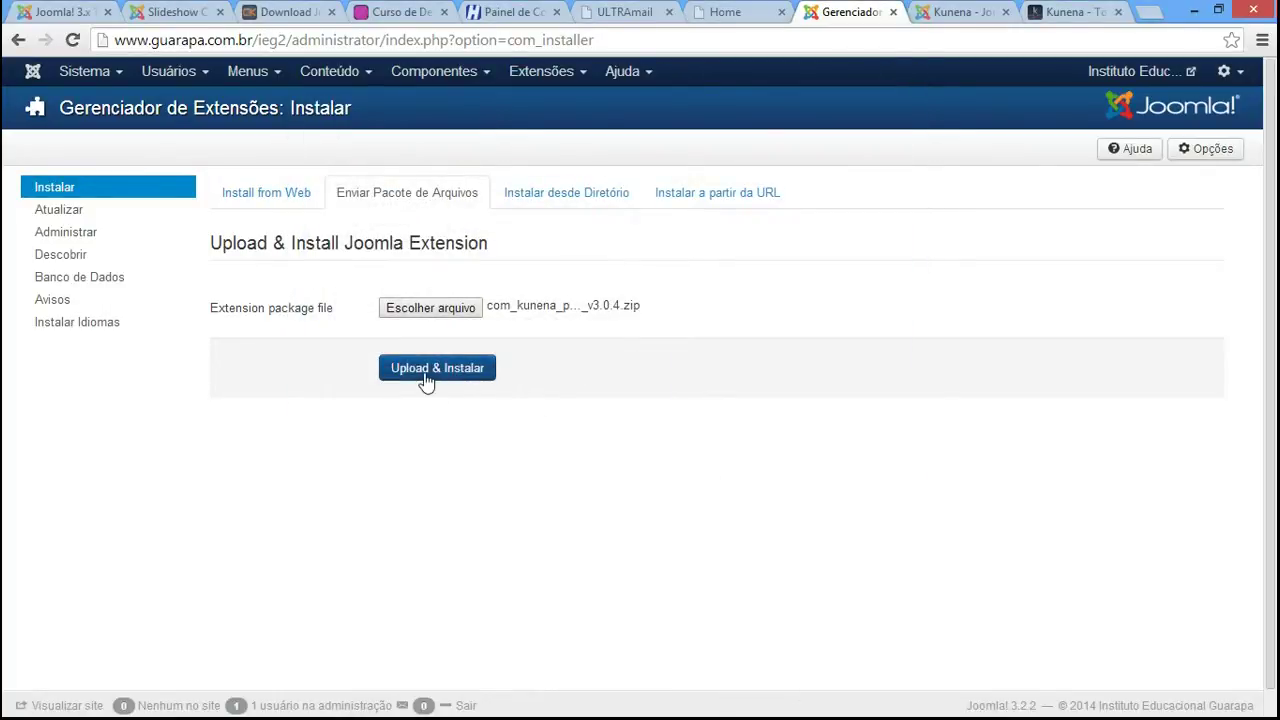
pyautogui.click(425, 378)
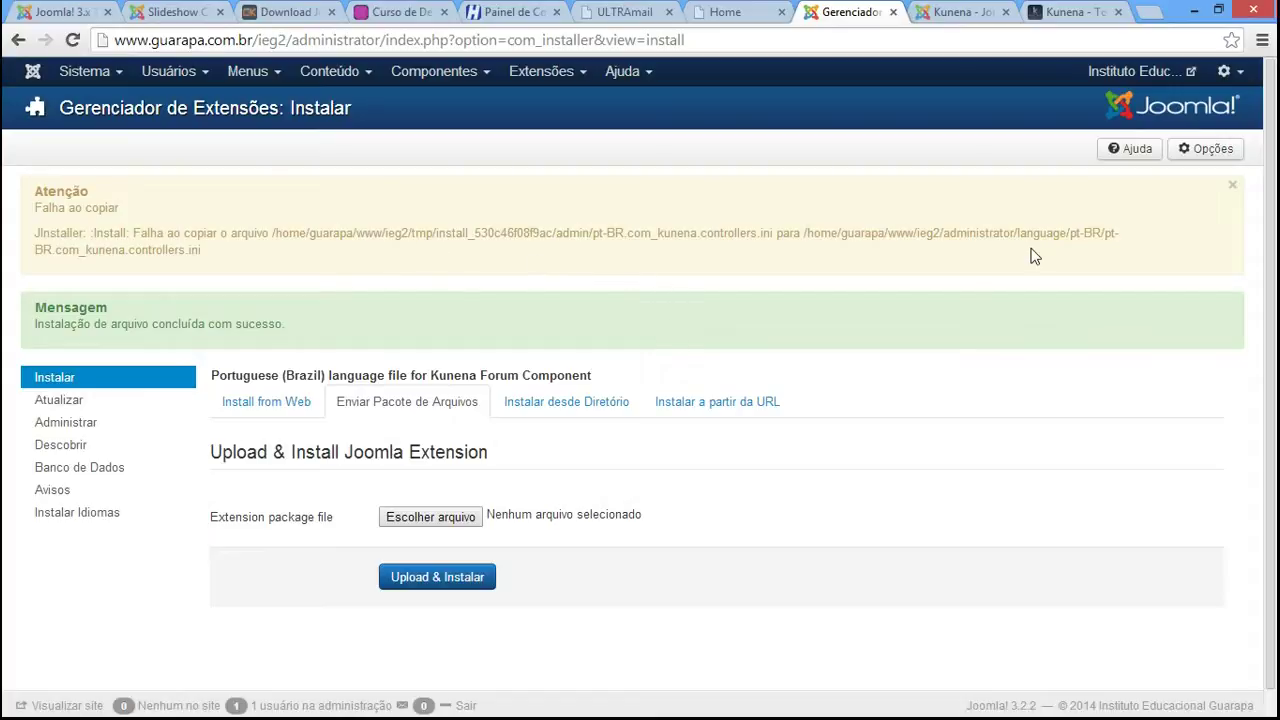
# Highlight the administrator/language path in the installer warning, and check the administrator, cli, components, images, includes and language folder permissions in FileZilla
pyautogui.moveTo(946, 235); pyautogui.dragTo(1064, 235)
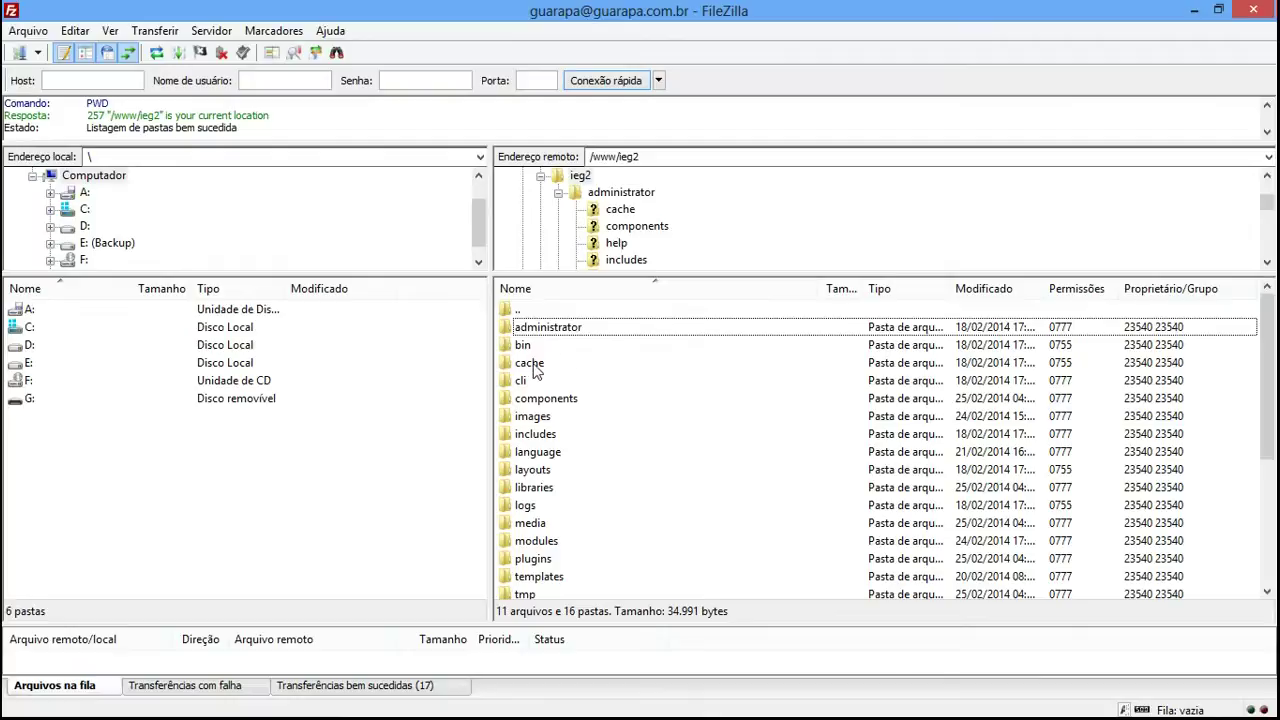
pyautogui.click(630, 327)
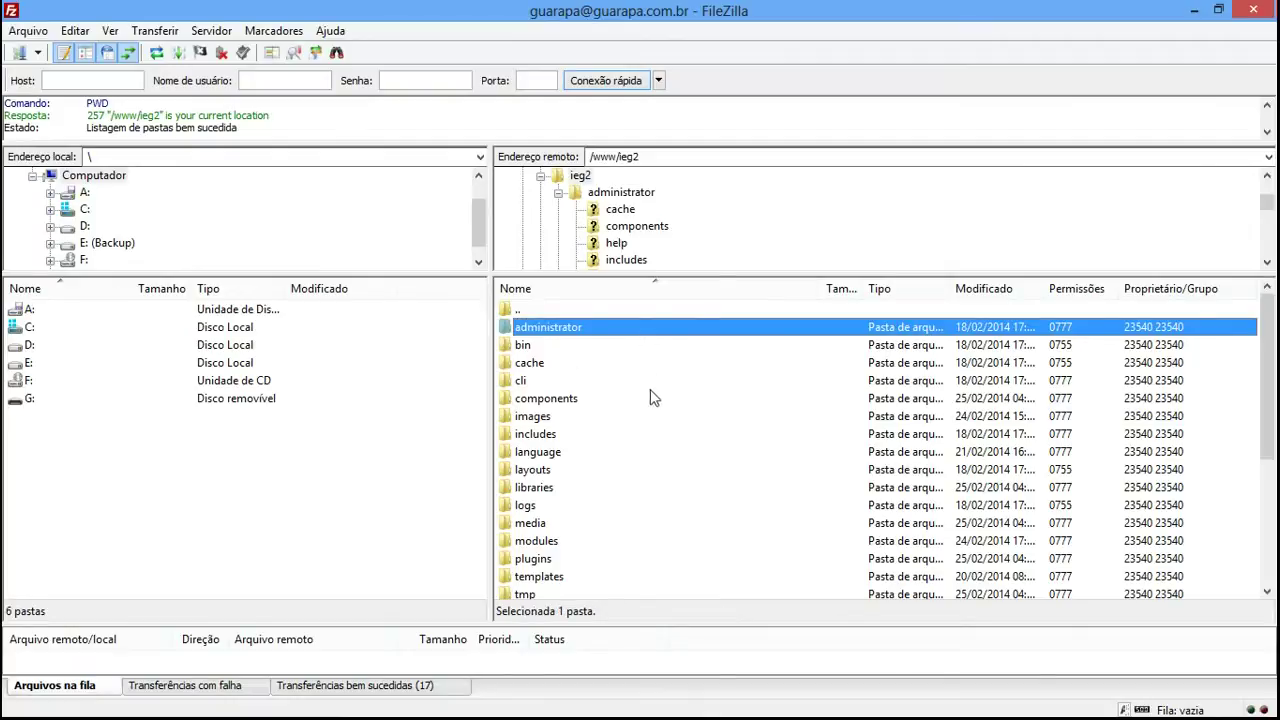
pyautogui.keyDown('ctrl'); pyautogui.click(592, 382); pyautogui.keyUp('ctrl')
pyautogui.keyDown('ctrl'); pyautogui.click(591, 399); pyautogui.keyUp('ctrl')
pyautogui.keyDown('ctrl'); pyautogui.click(591, 416); pyautogui.keyUp('ctrl')
pyautogui.keyDown('ctrl'); pyautogui.click(591, 434); pyautogui.keyUp('ctrl')
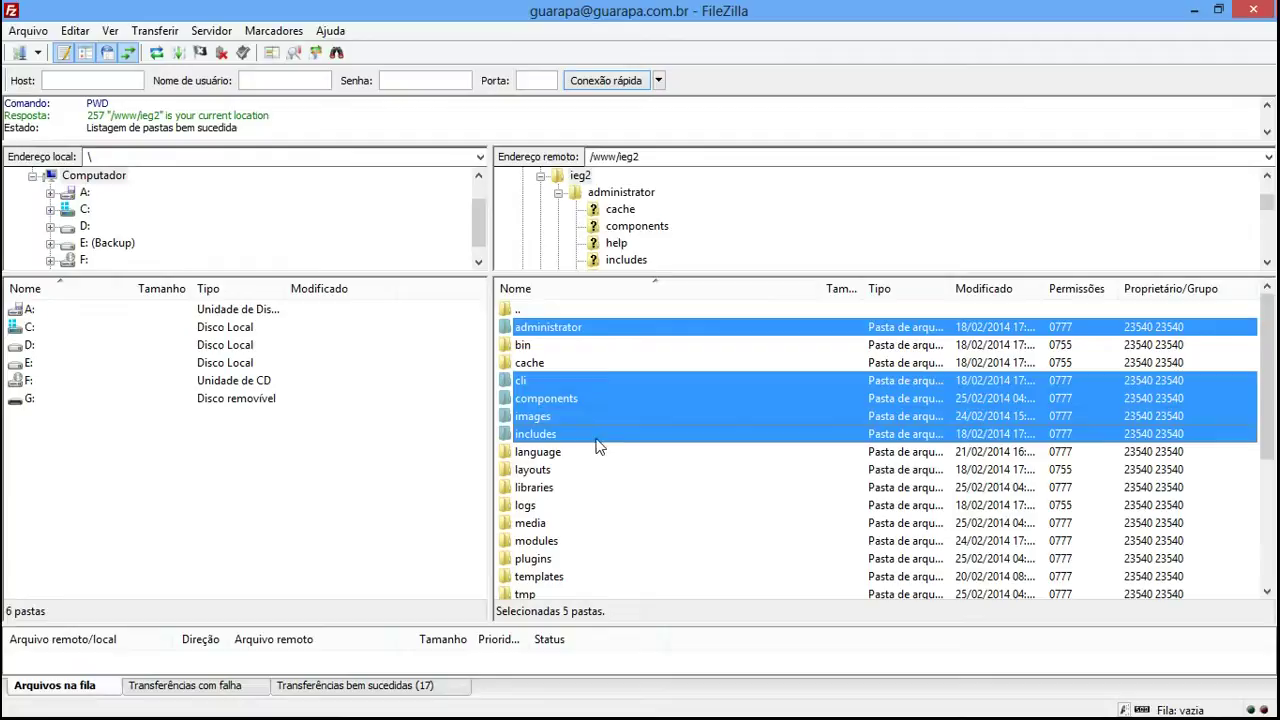
pyautogui.keyDown('ctrl'); pyautogui.click(601, 452); pyautogui.keyUp('ctrl')
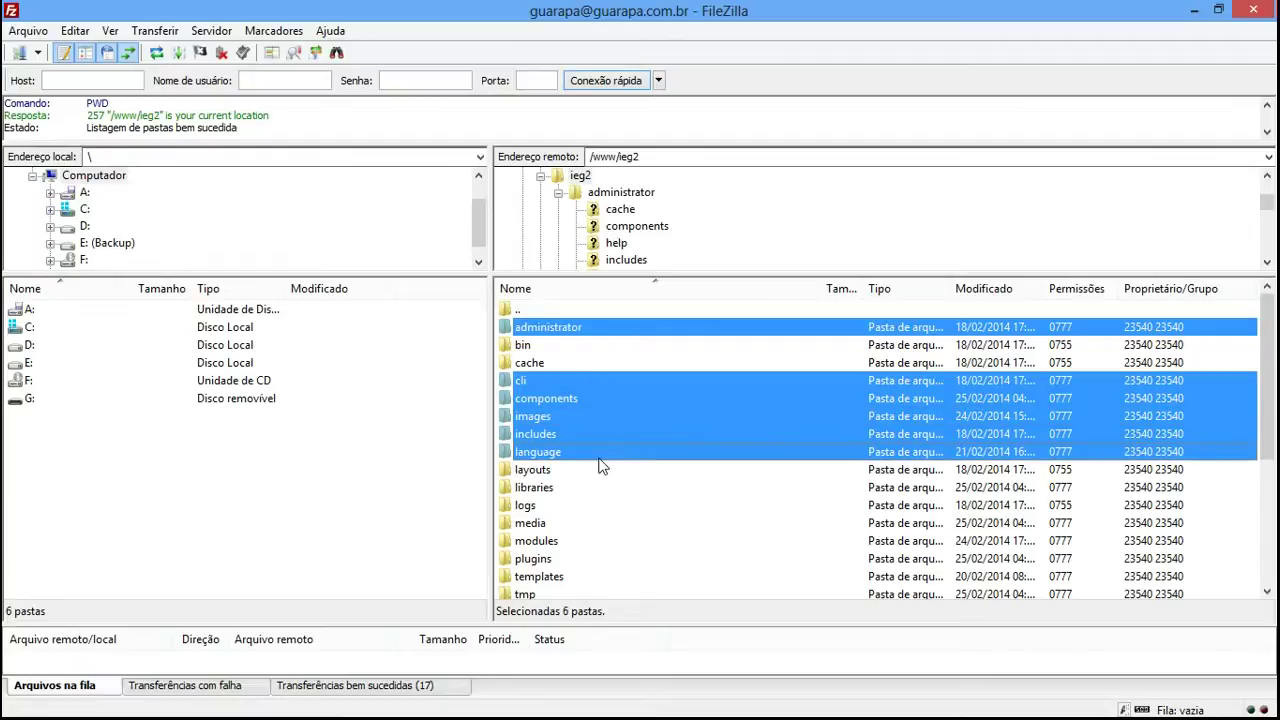
# Set the permissions of the pt-BR folder inside administrator/language to 777
pyautogui.doubleClick(593, 330)
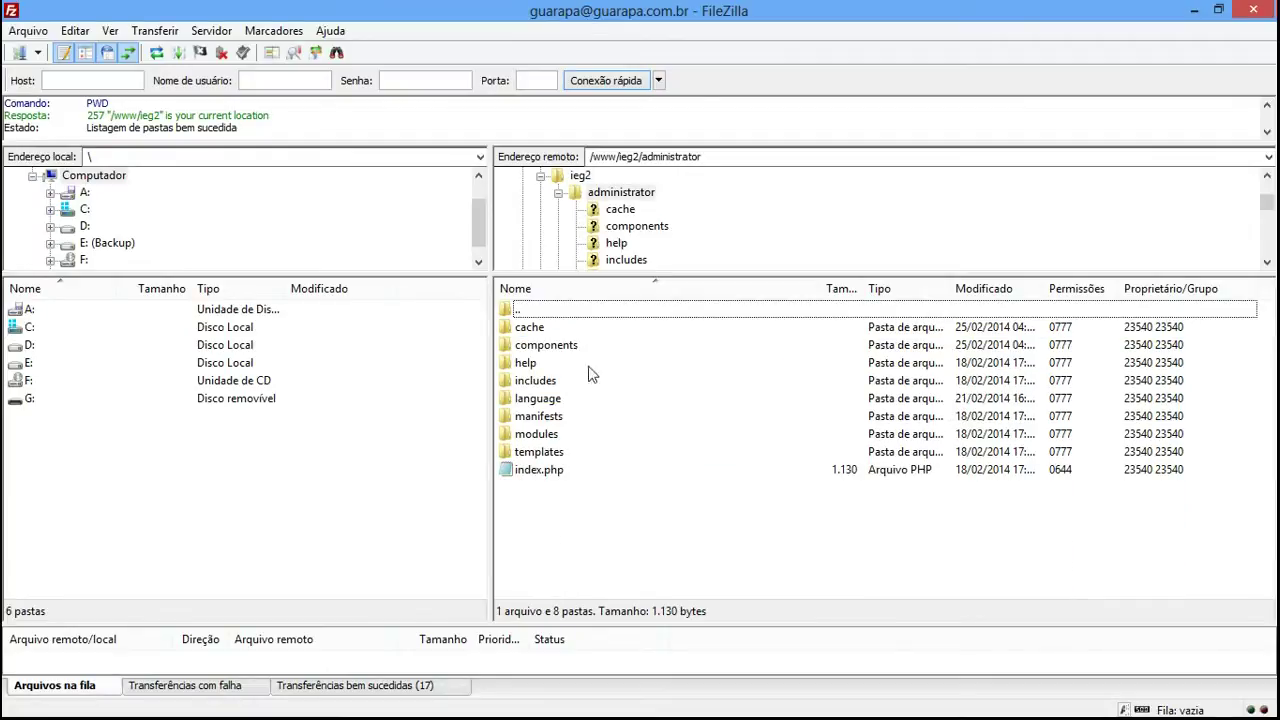
pyautogui.click(524, 400)
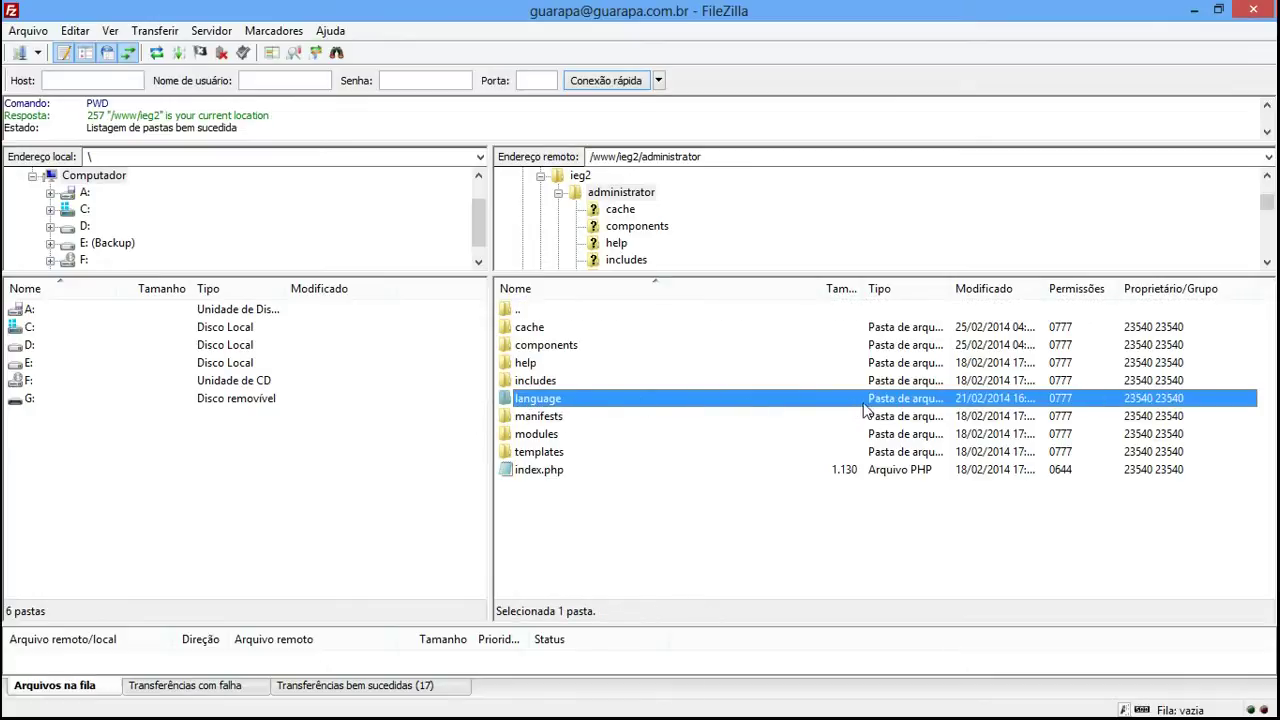
pyautogui.doubleClick(548, 404)
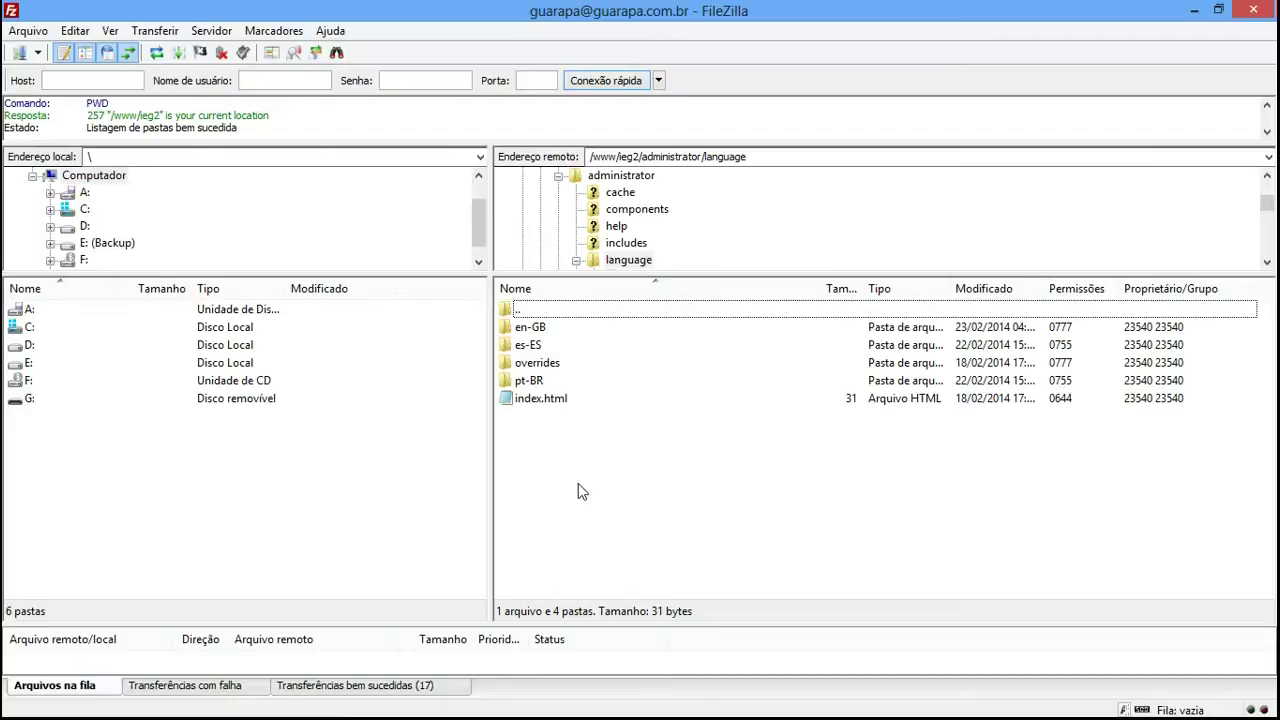
pyautogui.click(528, 382)
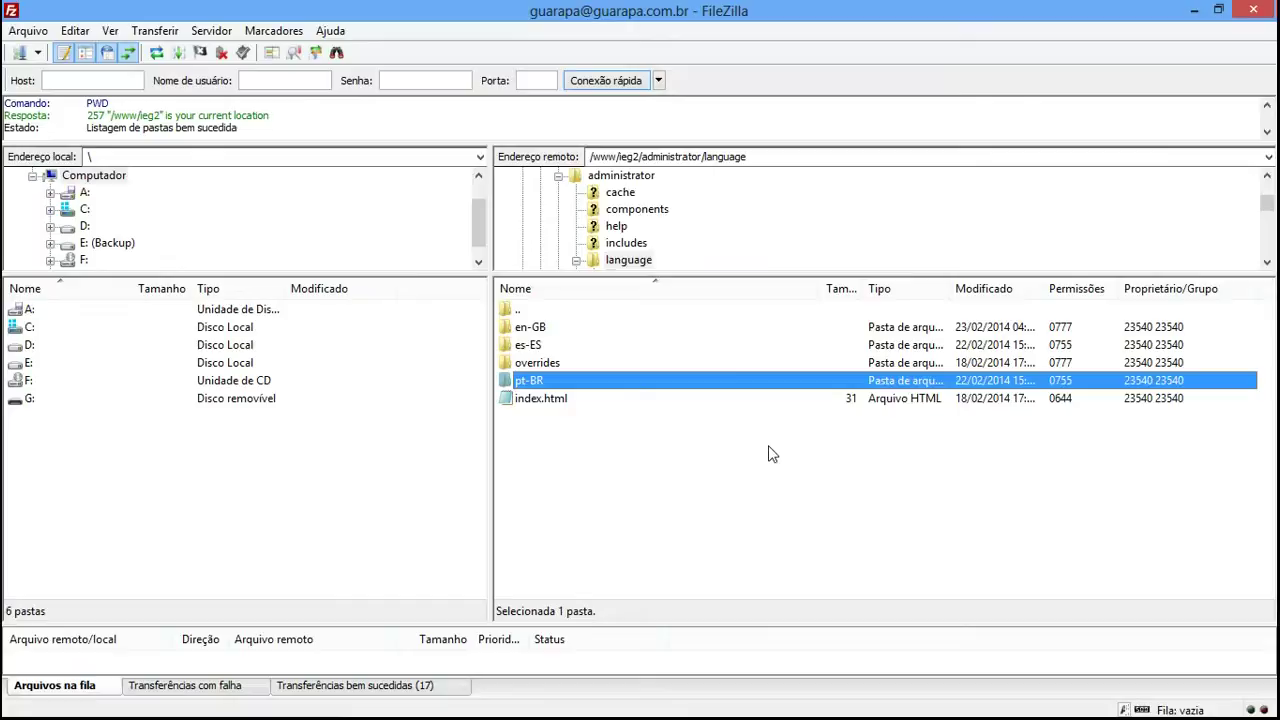
pyautogui.keyDown('ctrl'); pyautogui.click(537, 390); pyautogui.keyUp('ctrl')
pyautogui.rightClick(540, 384)
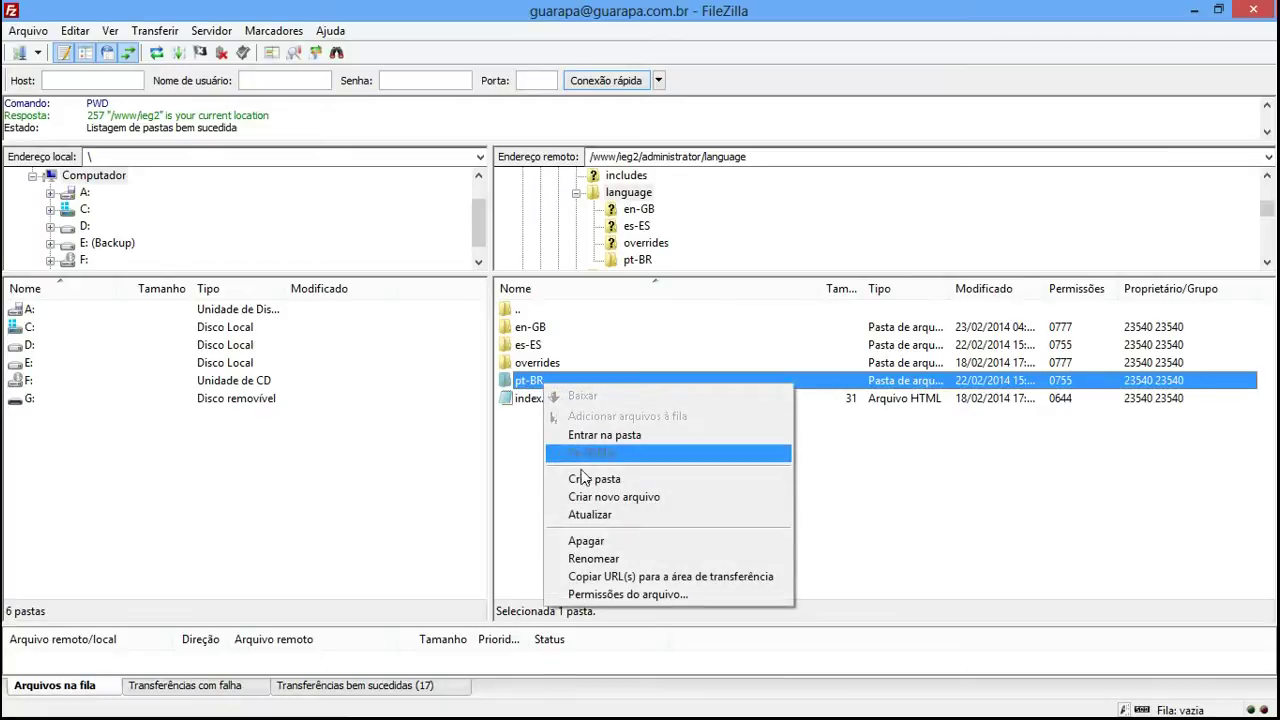
pyautogui.click(604, 594)
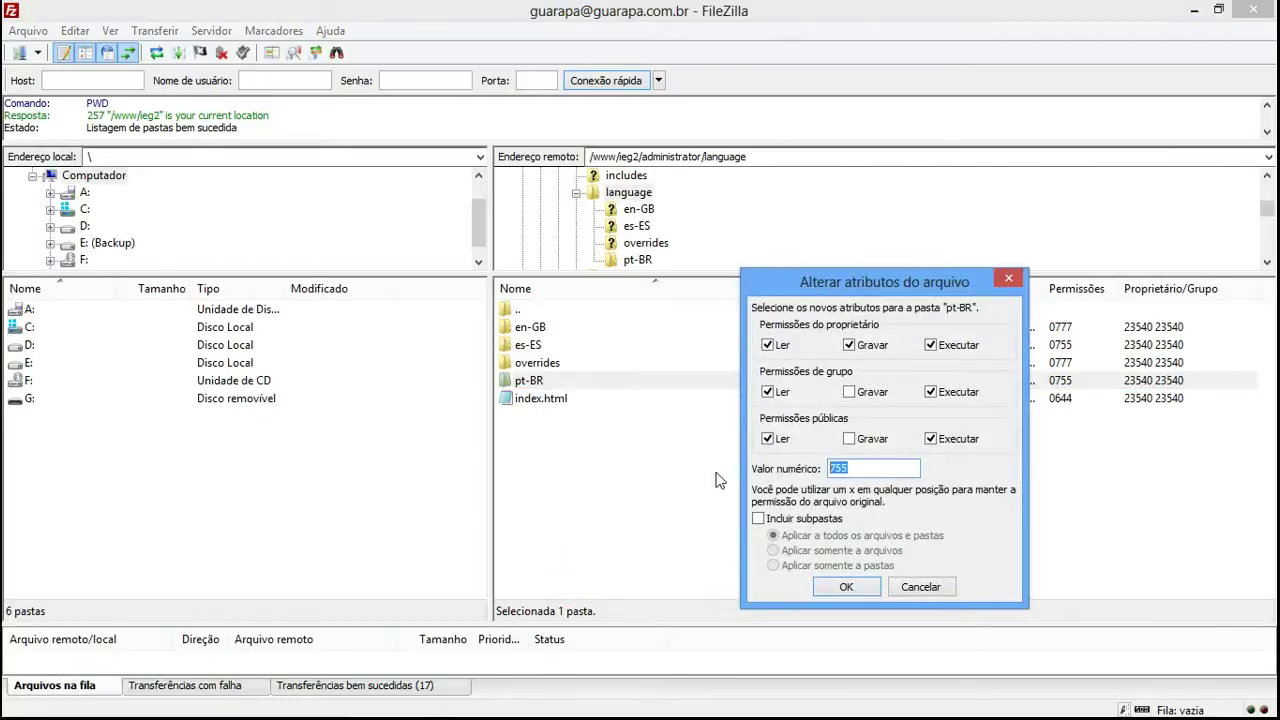
pyautogui.write('777')
pyautogui.click(845, 587)
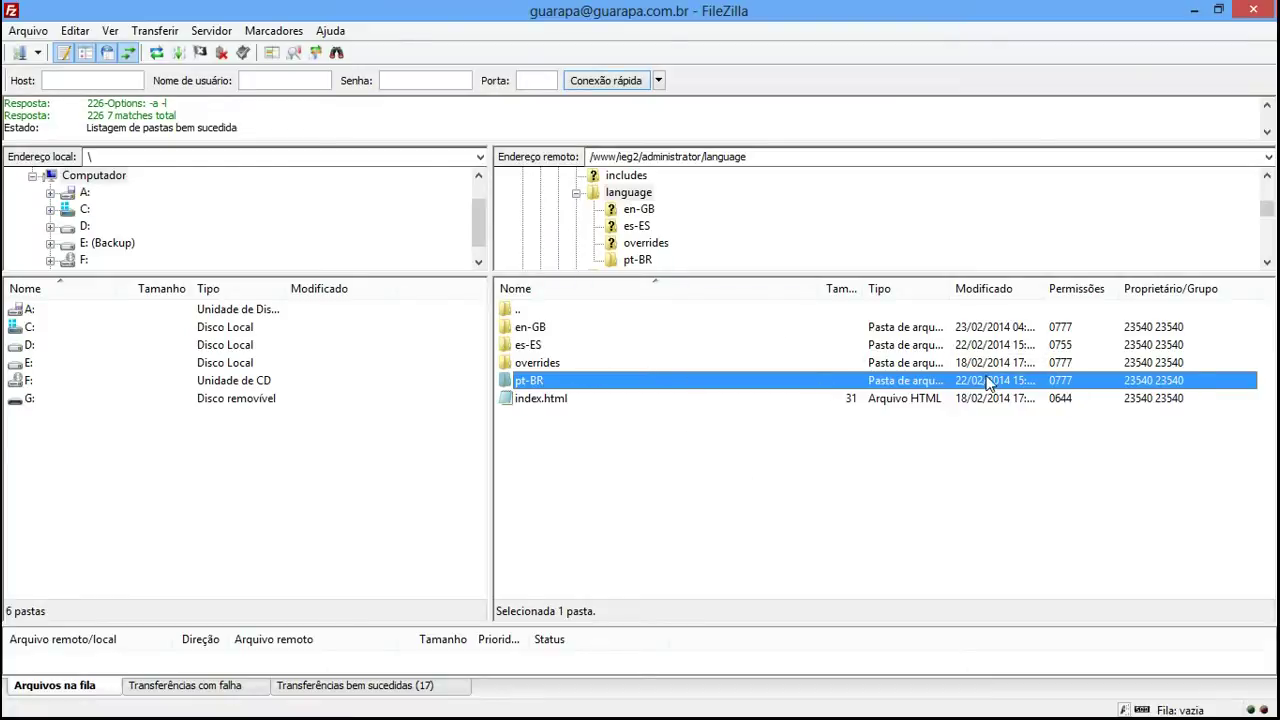
# Switch to the browser and try to upload and install the com_kunena_pt-BR_v3.0.4 package in the extension manager
pyautogui.click(103, 700)
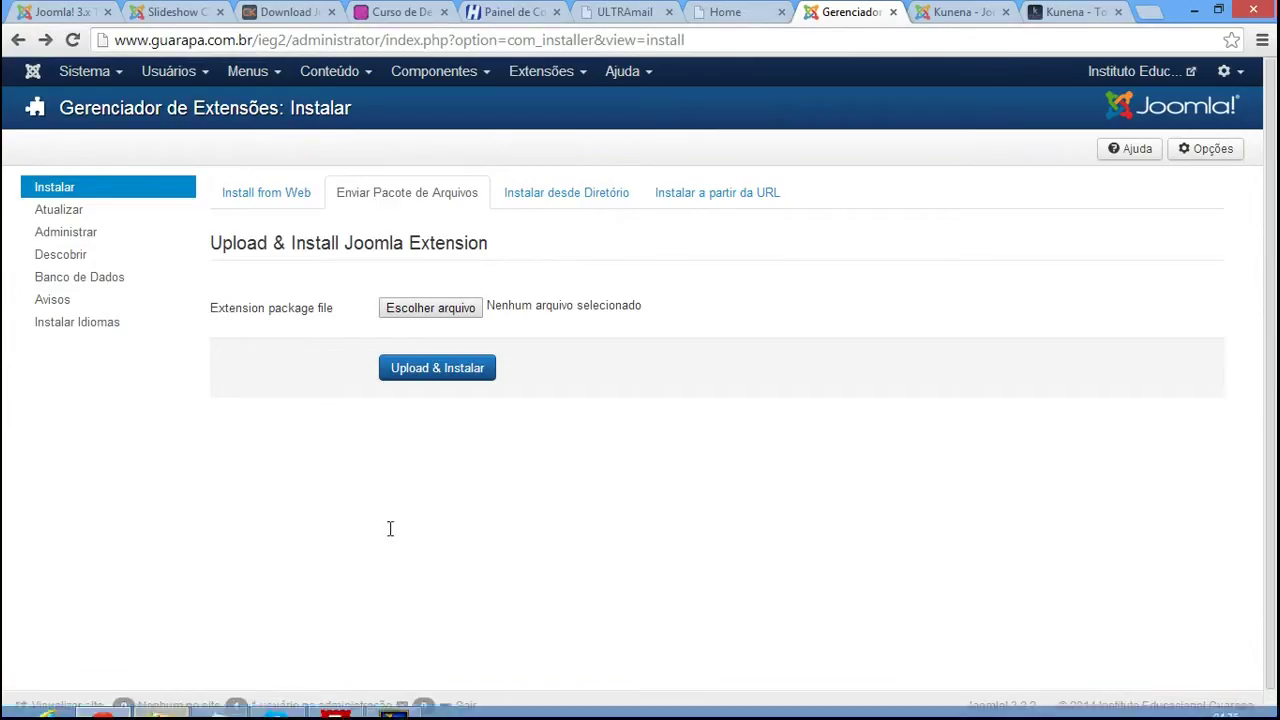
pyautogui.click(430, 309)
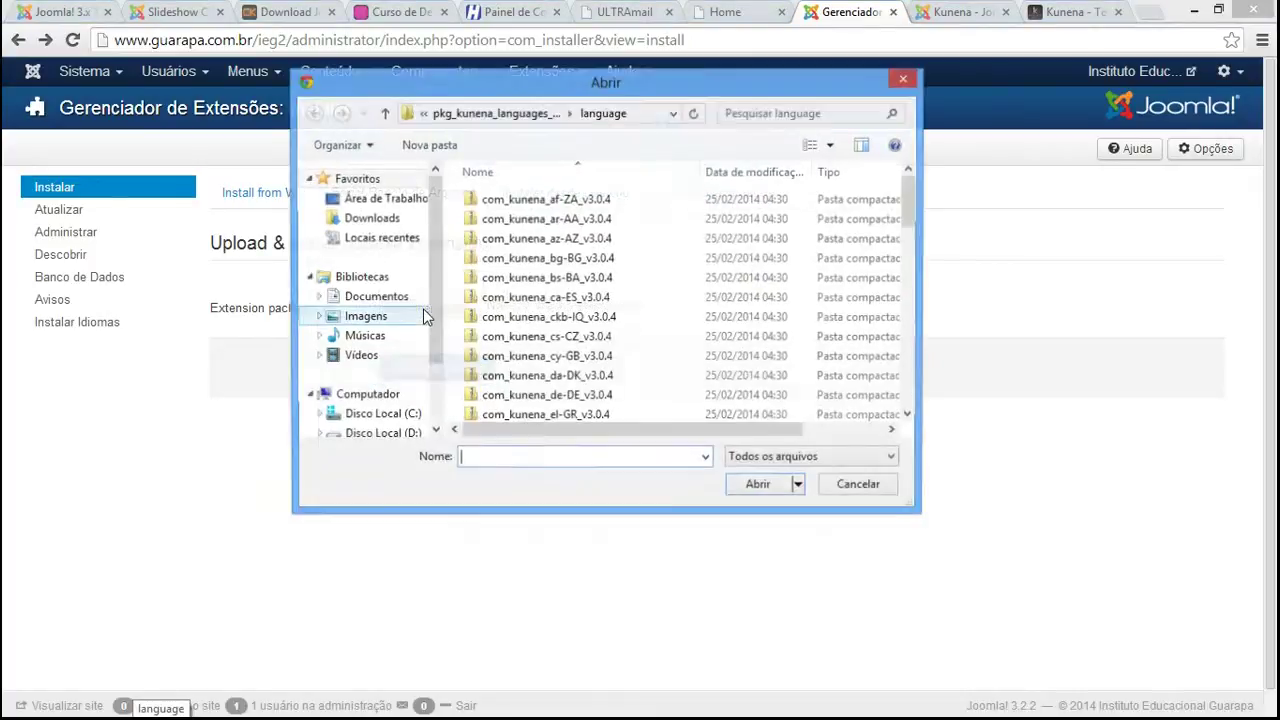
pyautogui.moveTo(912, 215); pyautogui.dragTo(905, 325)
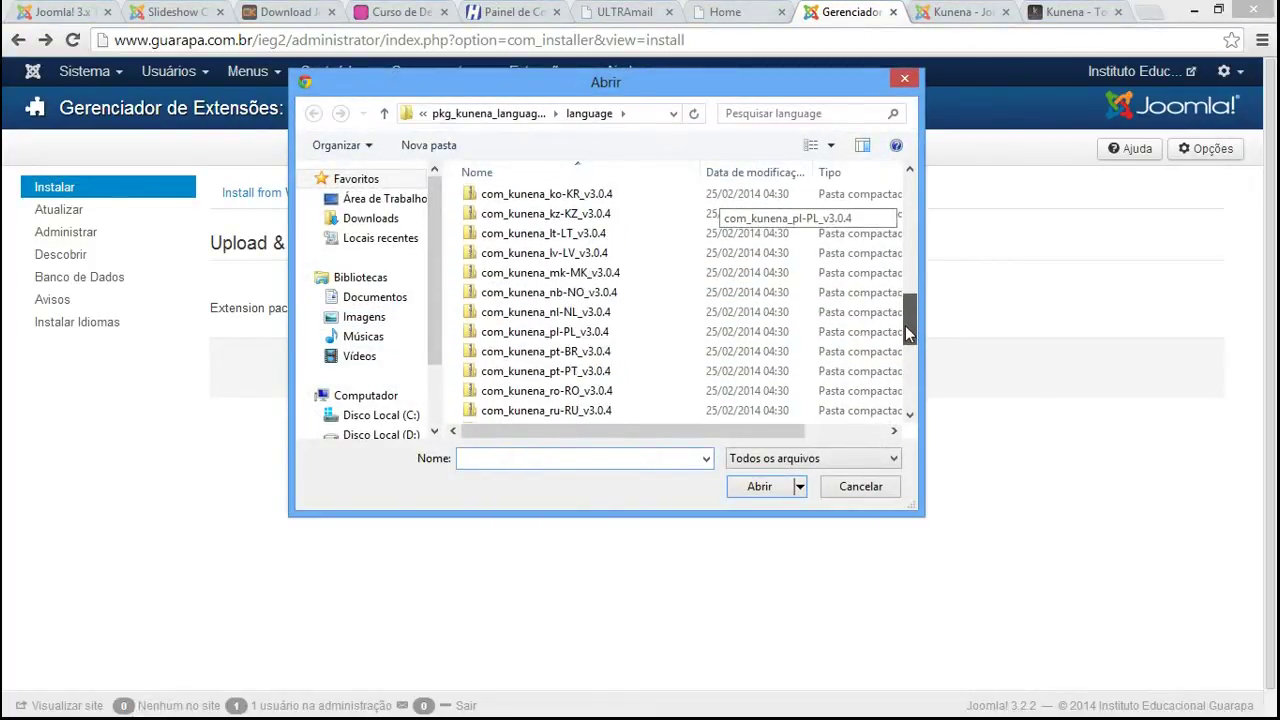
pyautogui.click(502, 355)
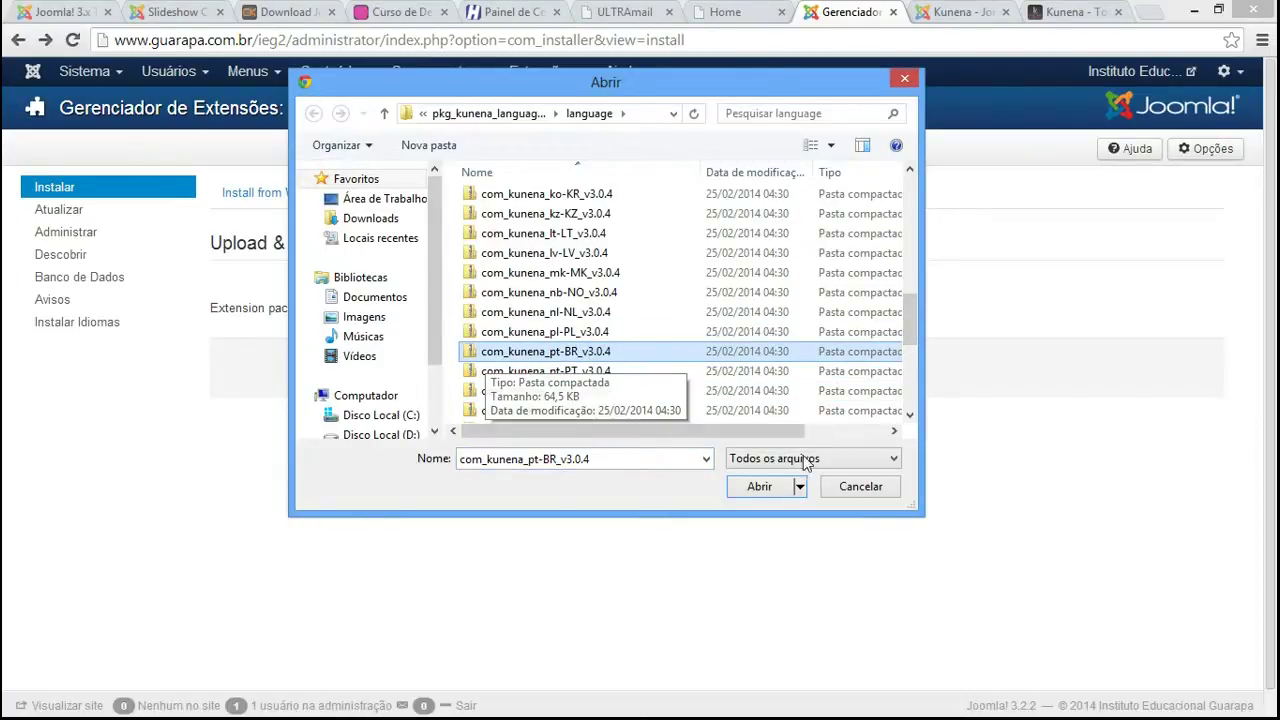
pyautogui.click(768, 481)
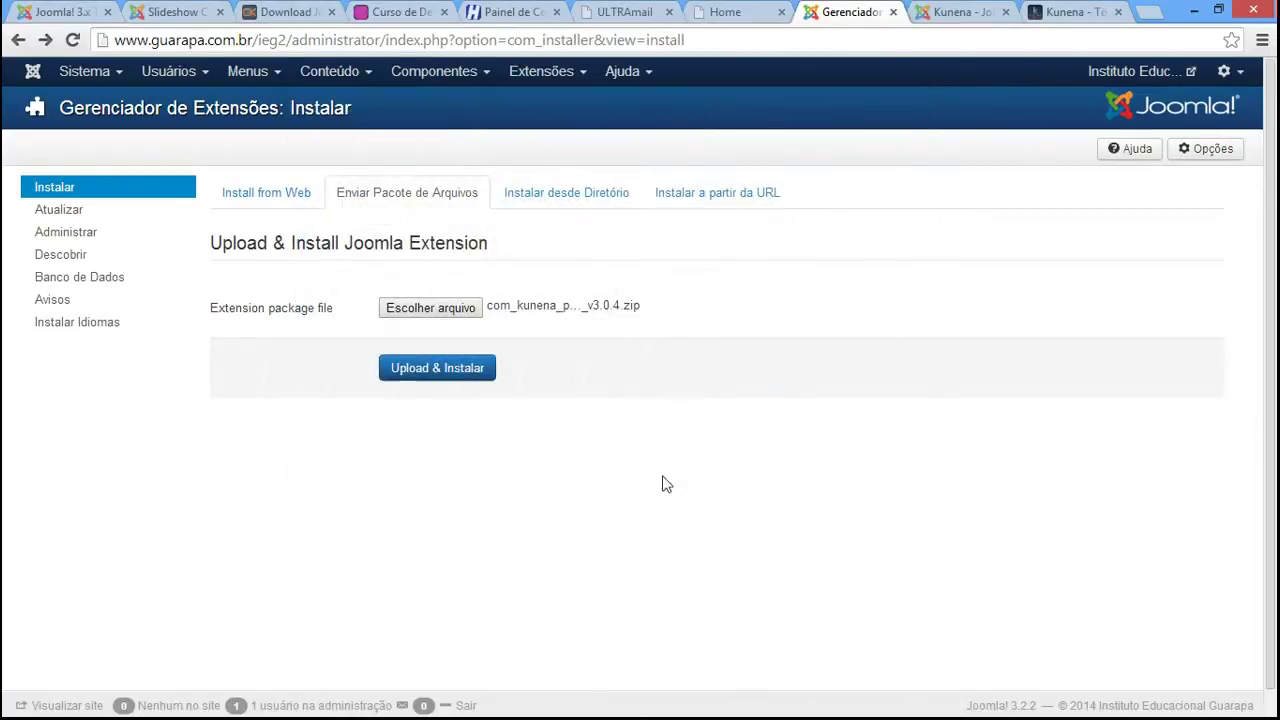
pyautogui.click(430, 372)
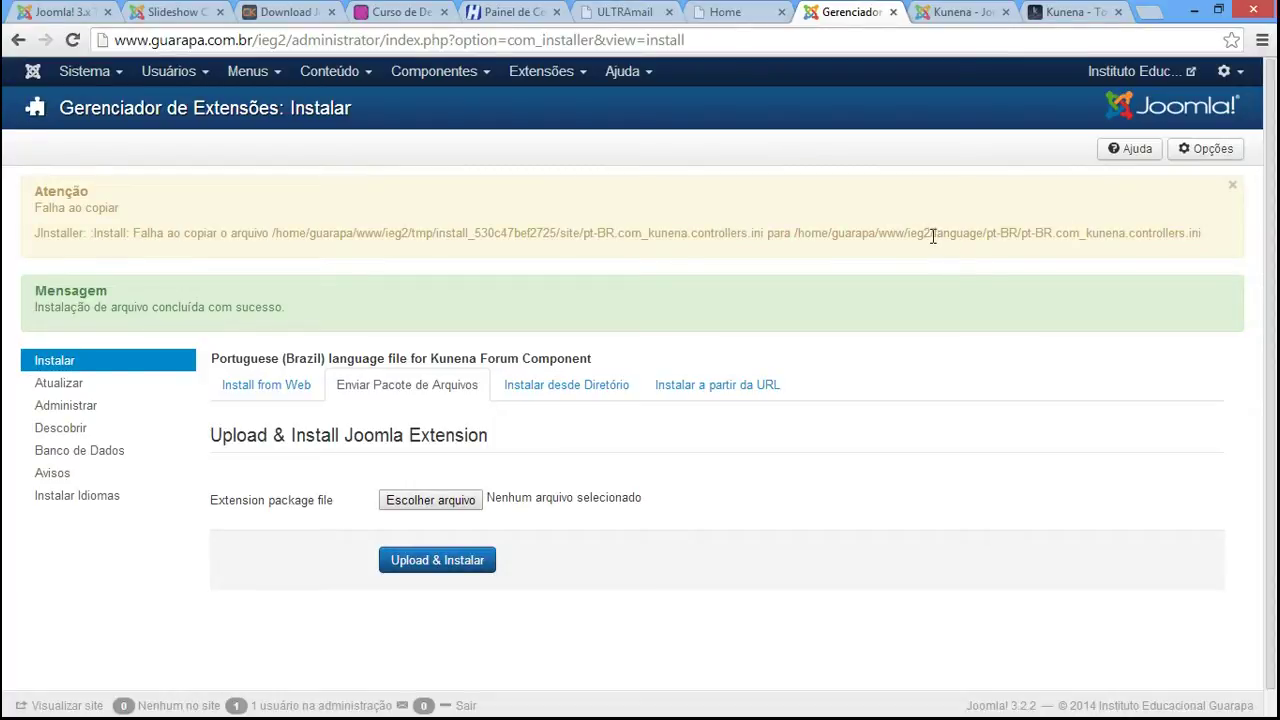
# Highlight the language and pt-BR folders in the warning's destination path, and compare them with the remote folder open in FileZilla
pyautogui.moveTo(940, 236); pyautogui.dragTo(983, 237)
pyautogui.click(957, 257)
pyautogui.doubleClick(957, 235)
pyautogui.moveTo(987, 234); pyautogui.dragTo(1016, 237)
pyautogui.click(1194, 10)
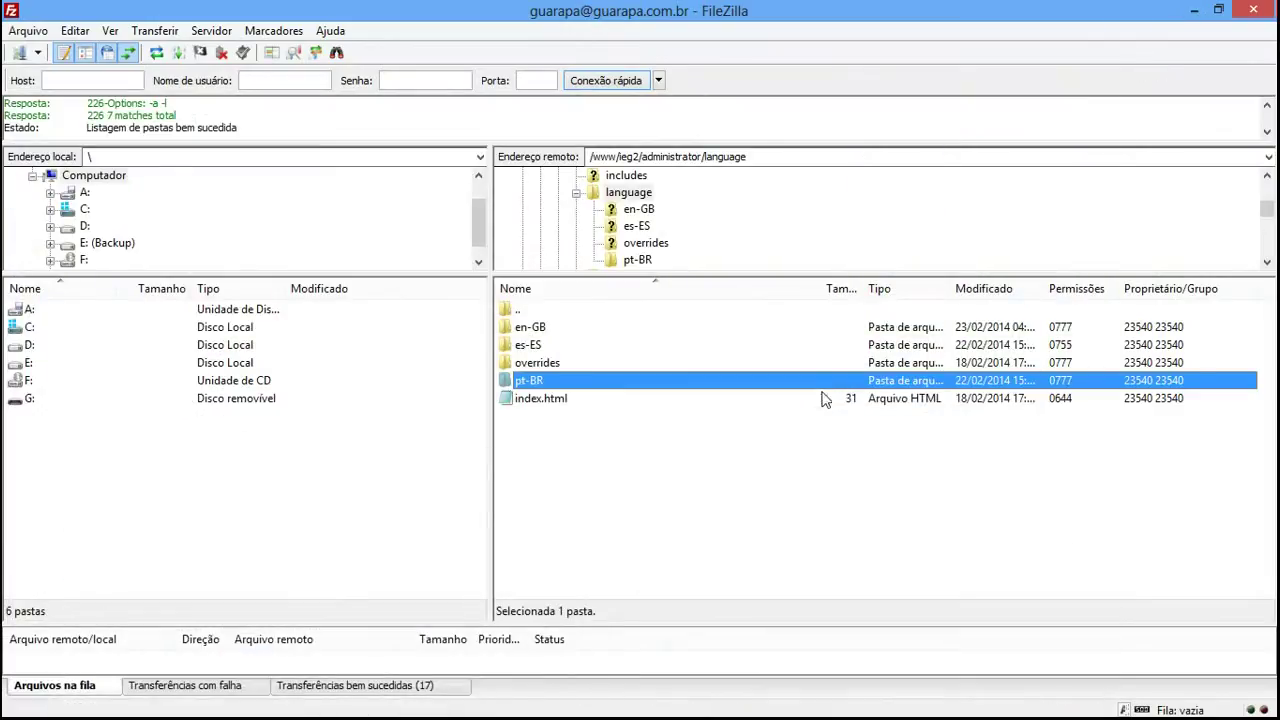
pyautogui.click(591, 450)
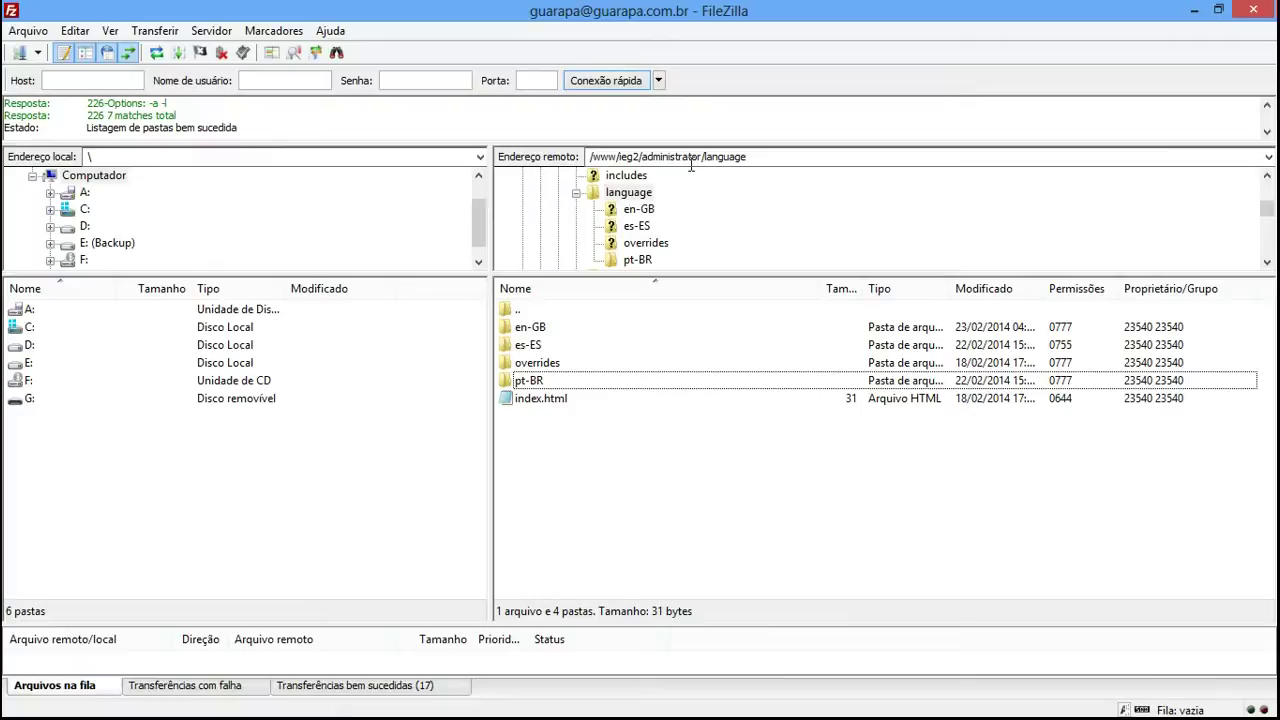
pyautogui.click(530, 384)
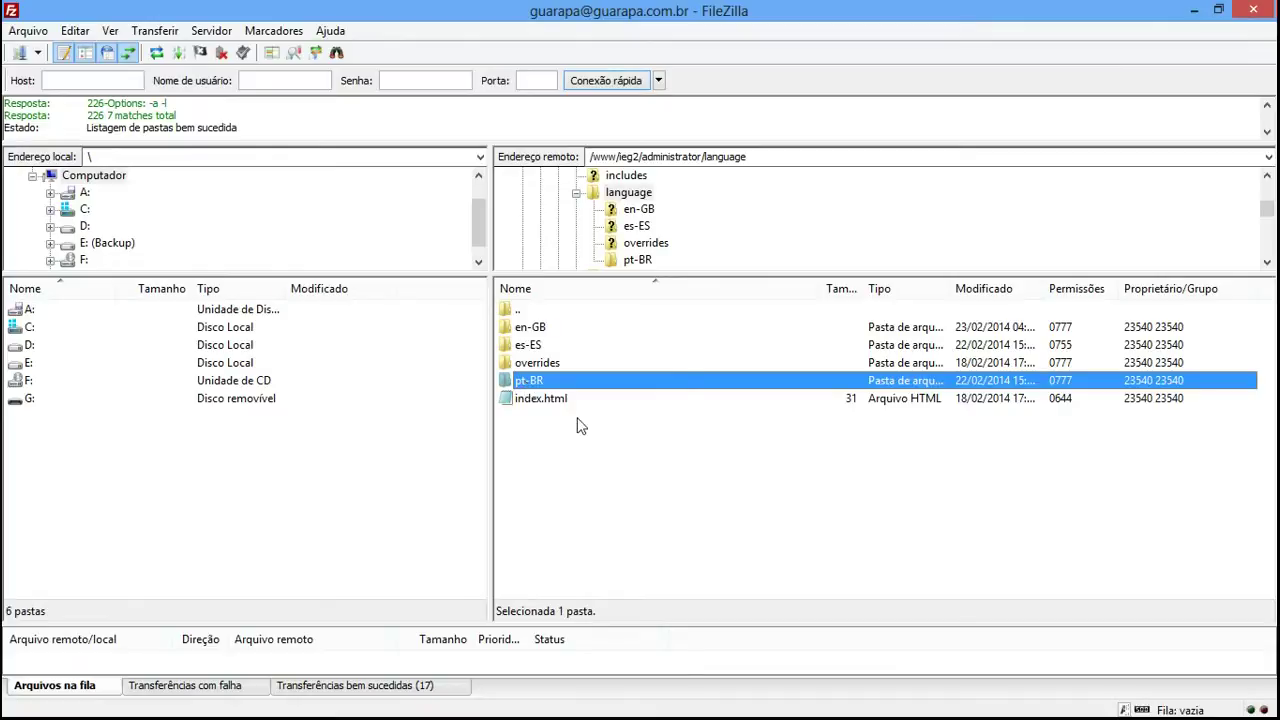
# Set the permissions of the pt-BR folder inside /www/ieg2/language to 777
pyautogui.doubleClick(546, 314)
pyautogui.click(547, 316)
pyautogui.doubleClick(555, 316)
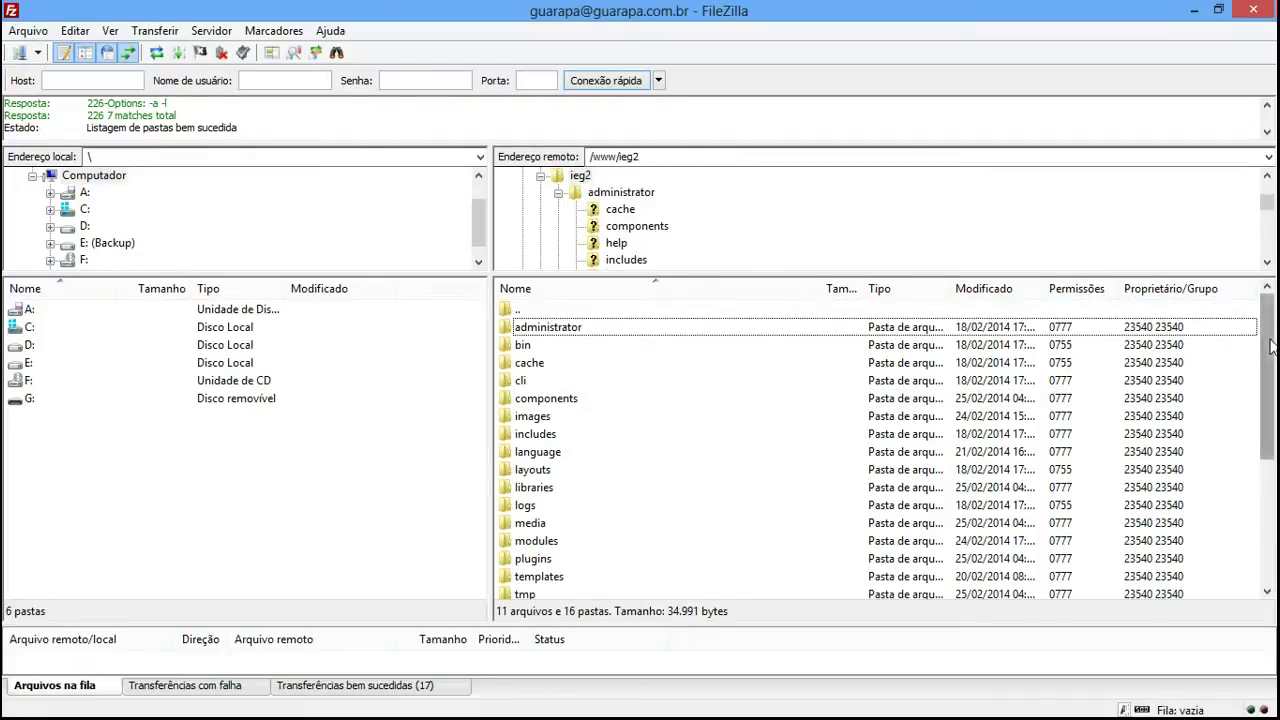
pyautogui.scroll(-1, 1268, 372)
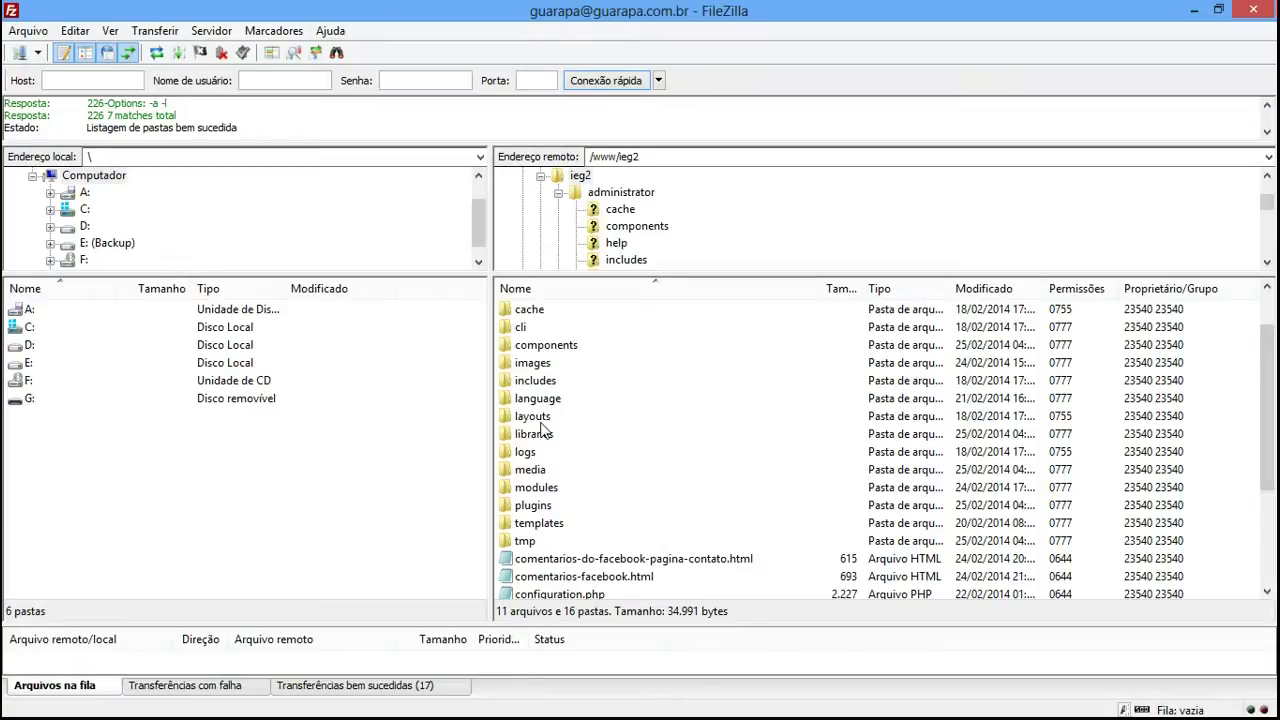
pyautogui.click(547, 401)
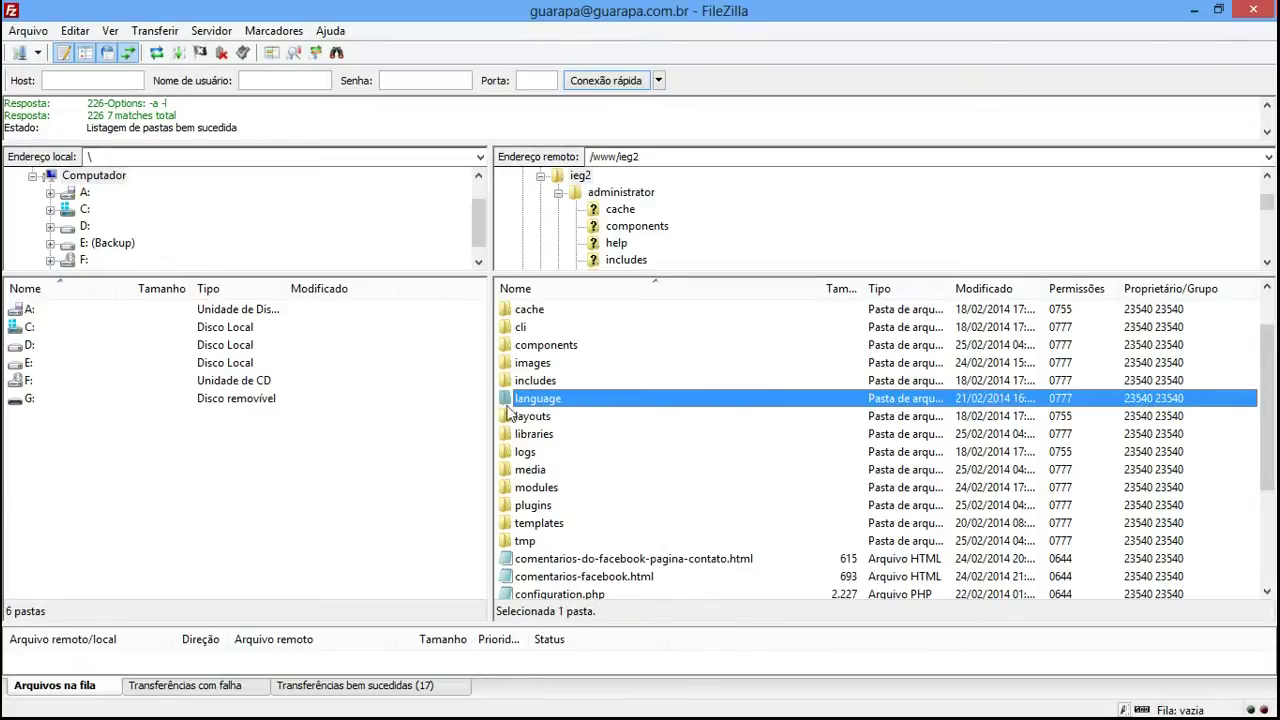
pyautogui.doubleClick(541, 401)
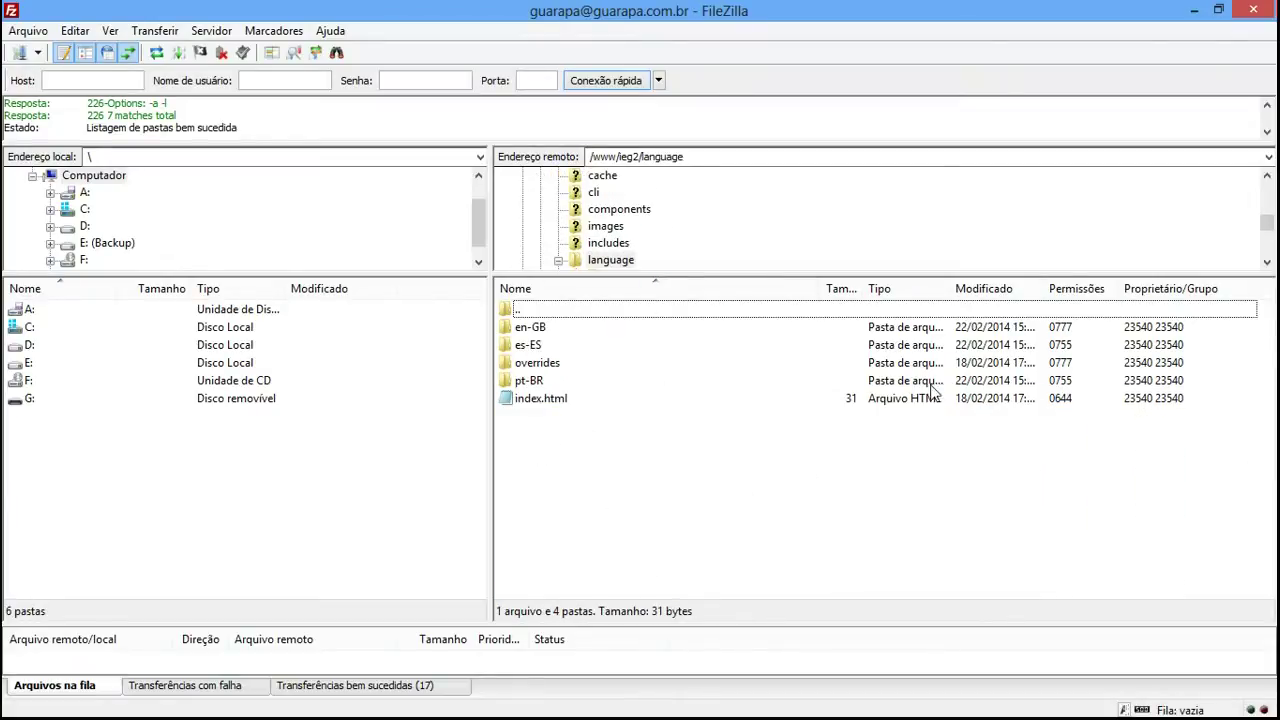
pyautogui.click(522, 384)
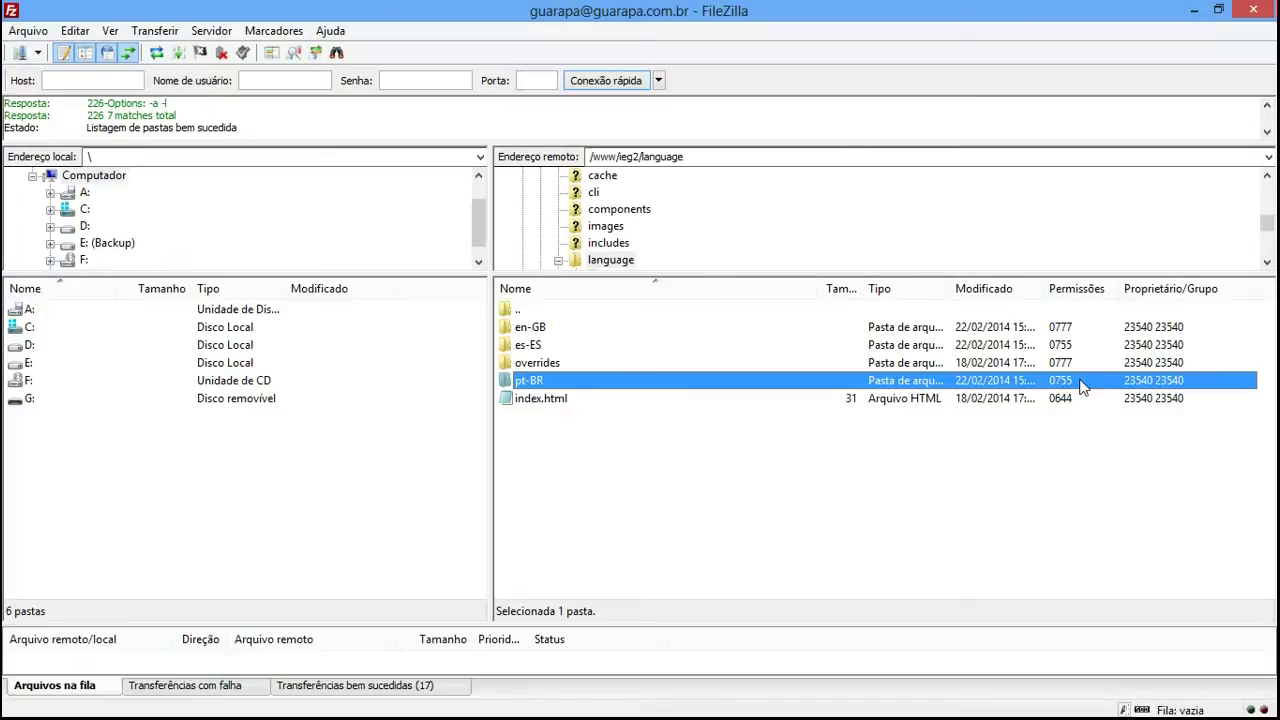
pyautogui.rightClick(551, 381)
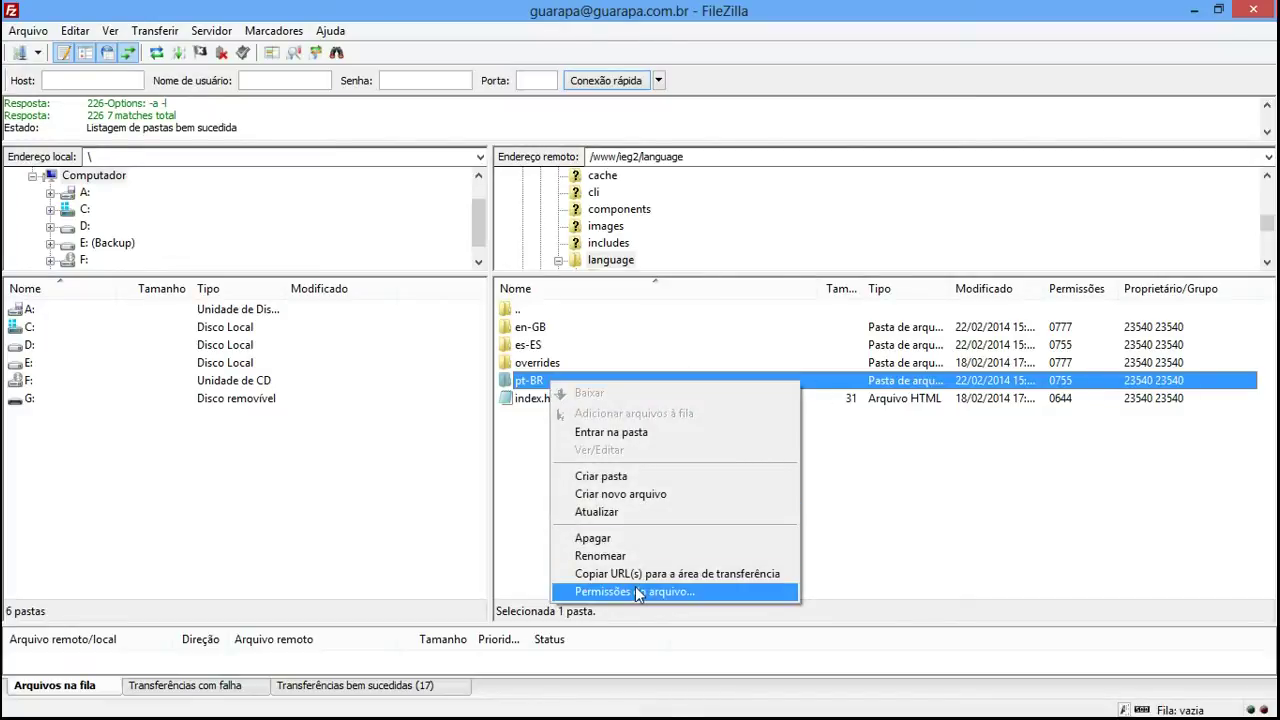
pyautogui.click(637, 592)
pyautogui.moveTo(887, 467); pyautogui.dragTo(740, 466)
pyautogui.write('777')
pyautogui.click(831, 588)
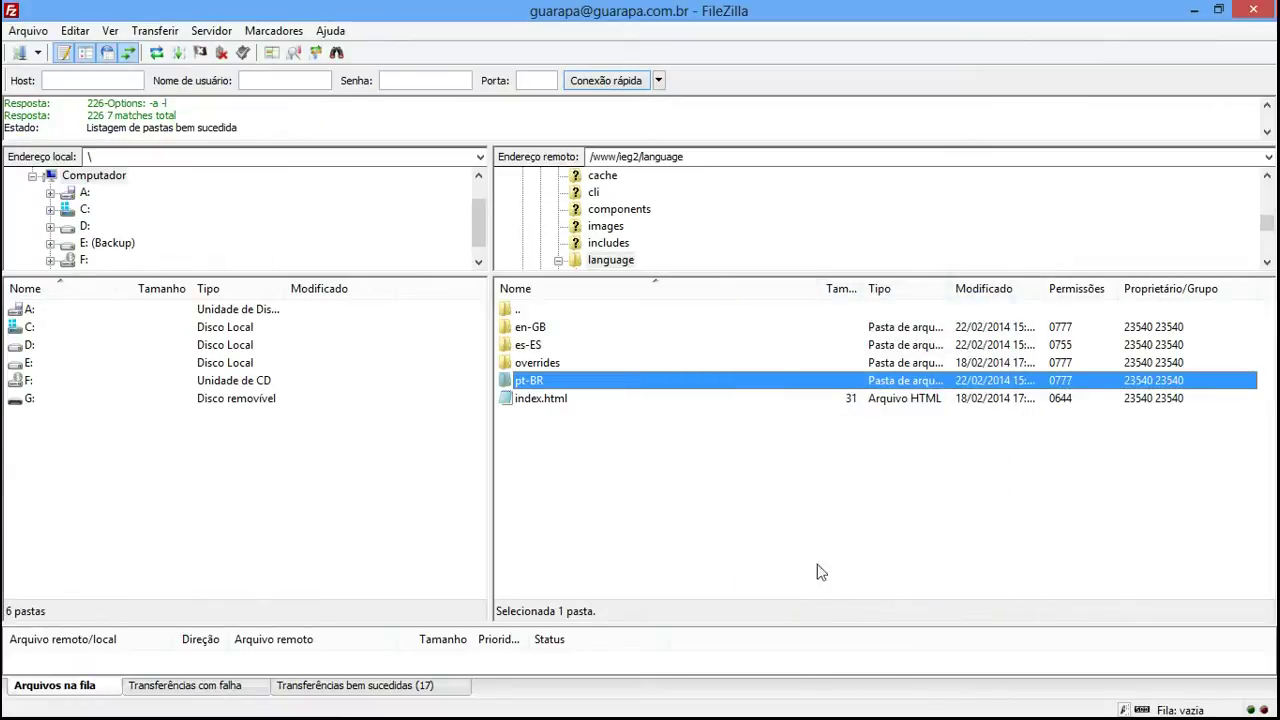
# Return to the ieg2 folder and select the administrator and language folders to review where permissions were changed
pyautogui.doubleClick(545, 310)
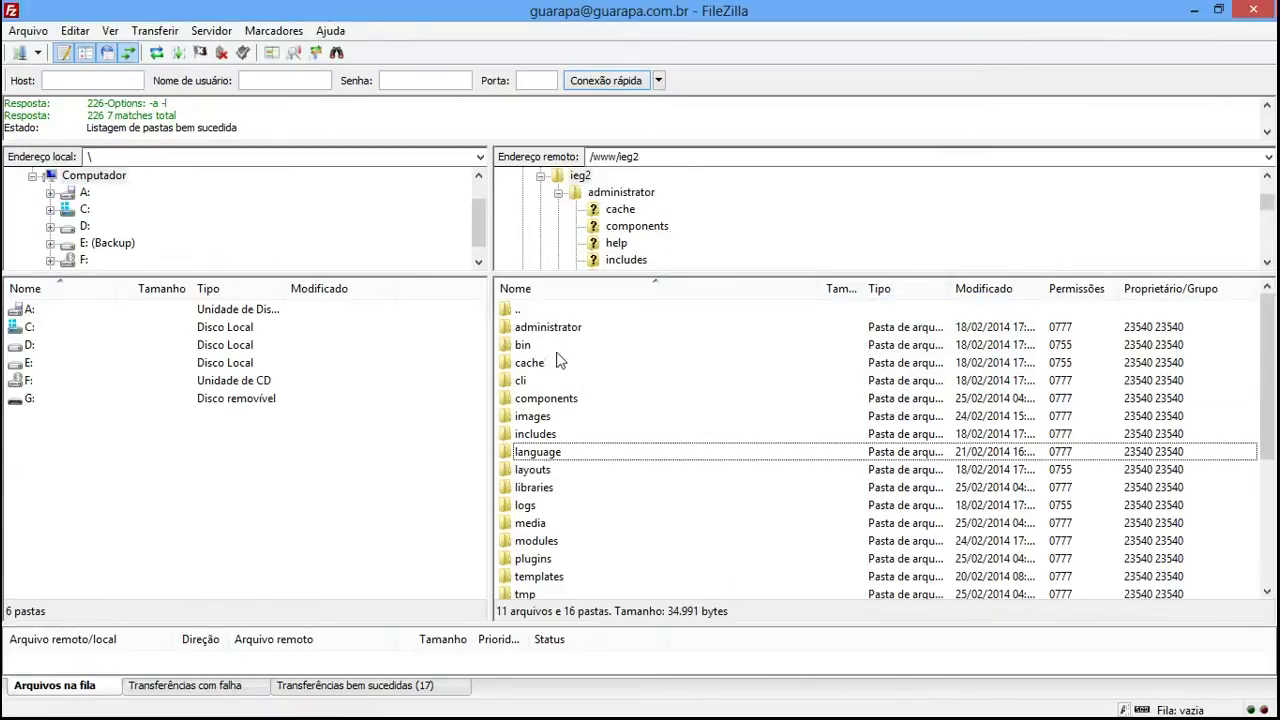
pyautogui.click(562, 332)
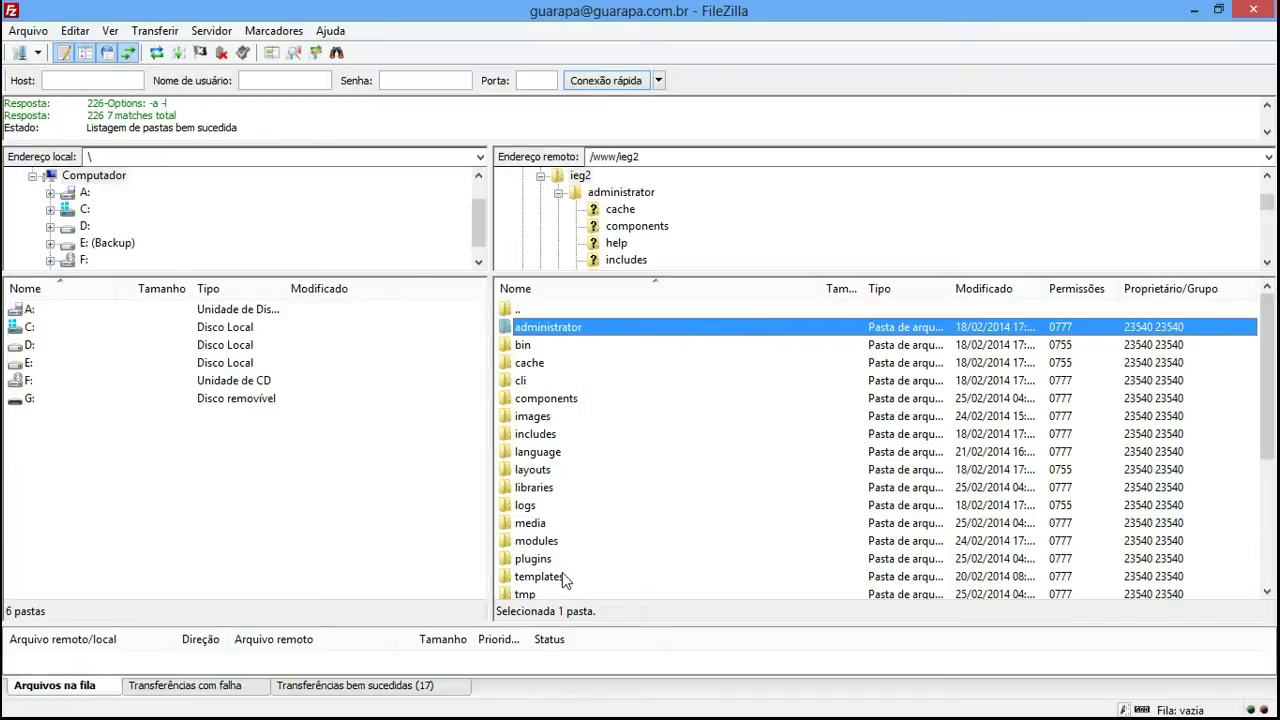
pyautogui.keyDown('ctrl'); pyautogui.click(565, 455); pyautogui.keyUp('ctrl')
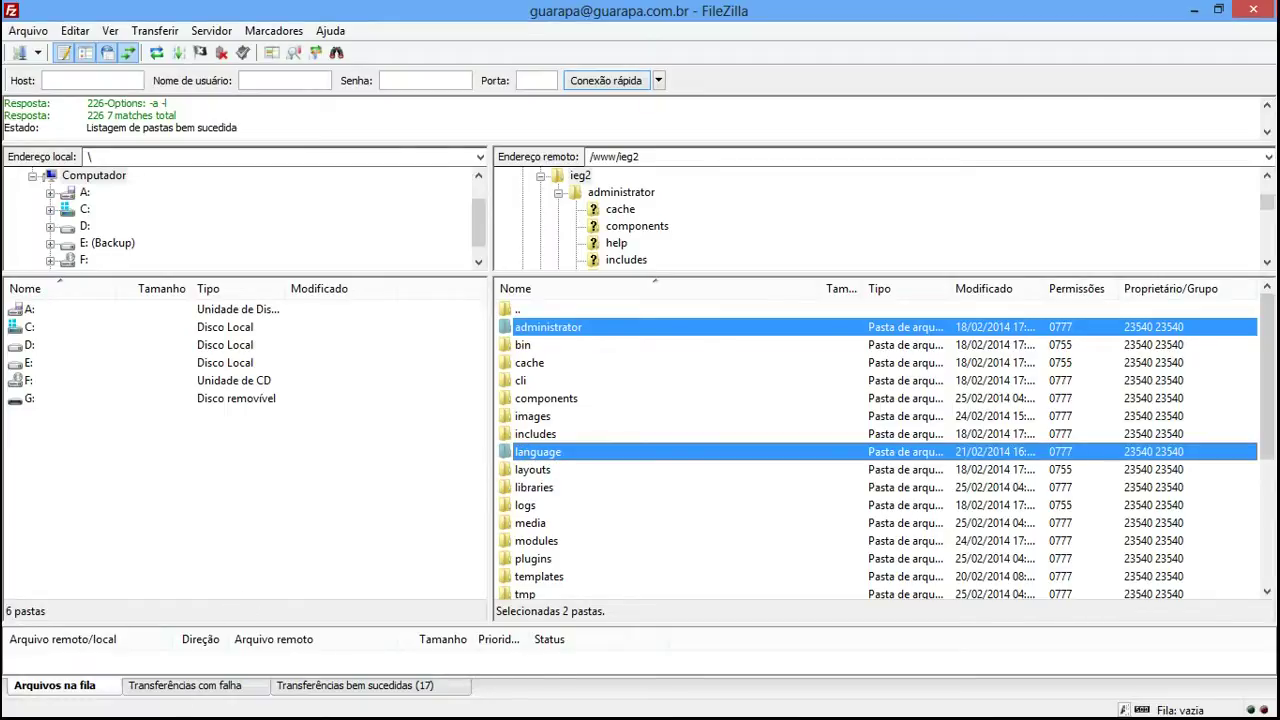
# Return to the browser and install the com_kunena_pt-BR_v3.0.4 language package again from the extracted language folder
pyautogui.moveTo(106, 703)
pyautogui.click(455, 520)
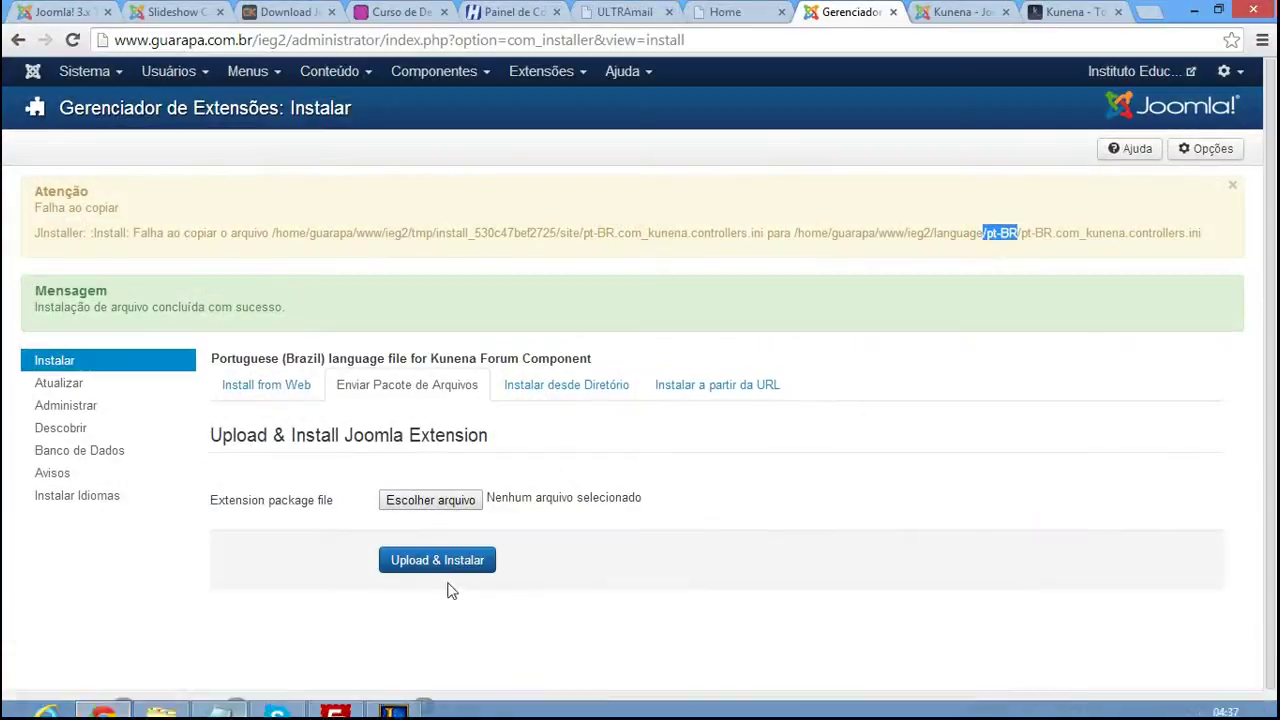
pyautogui.click(440, 500)
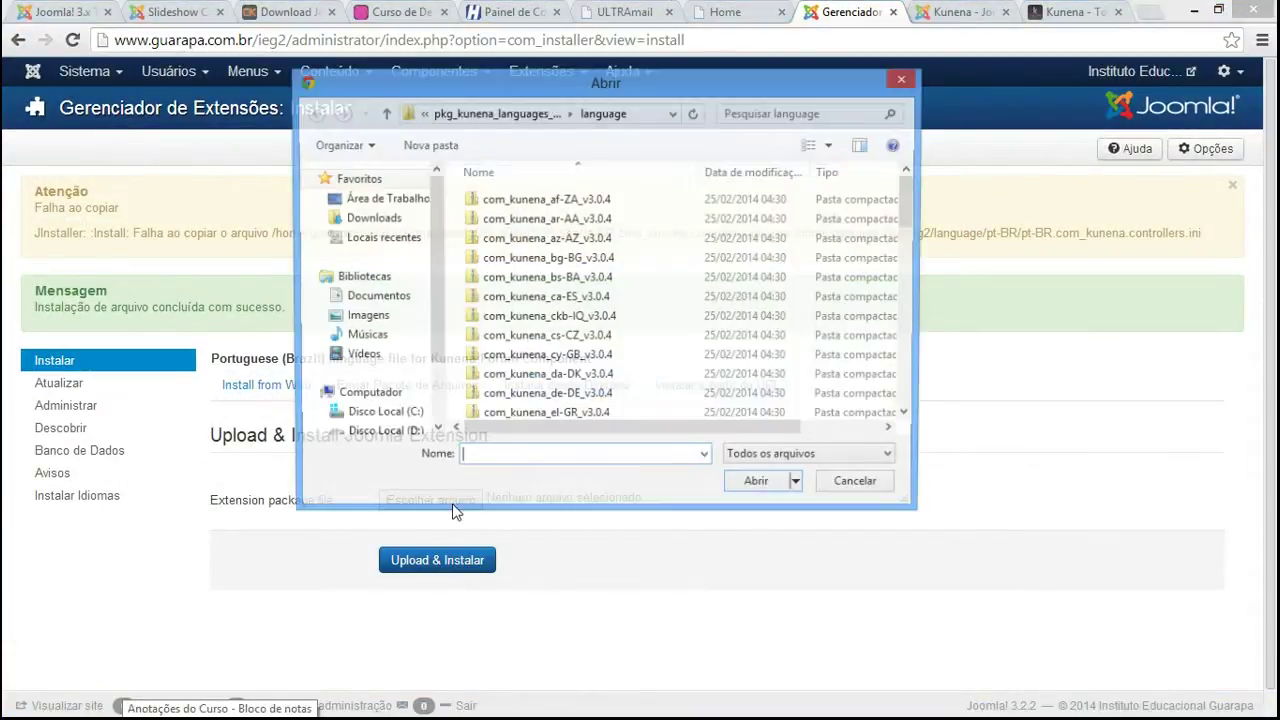
pyautogui.scroll(-7, 714, 220)
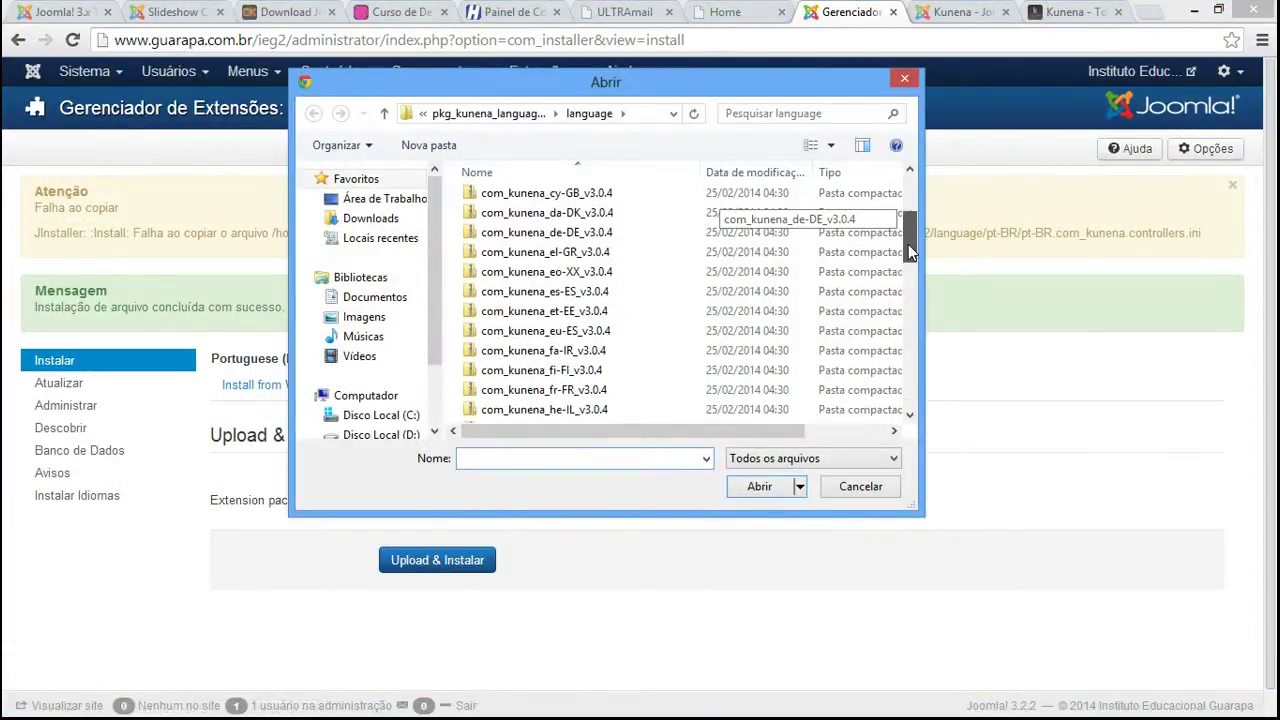
pyautogui.click(560, 407)
pyautogui.click(759, 486)
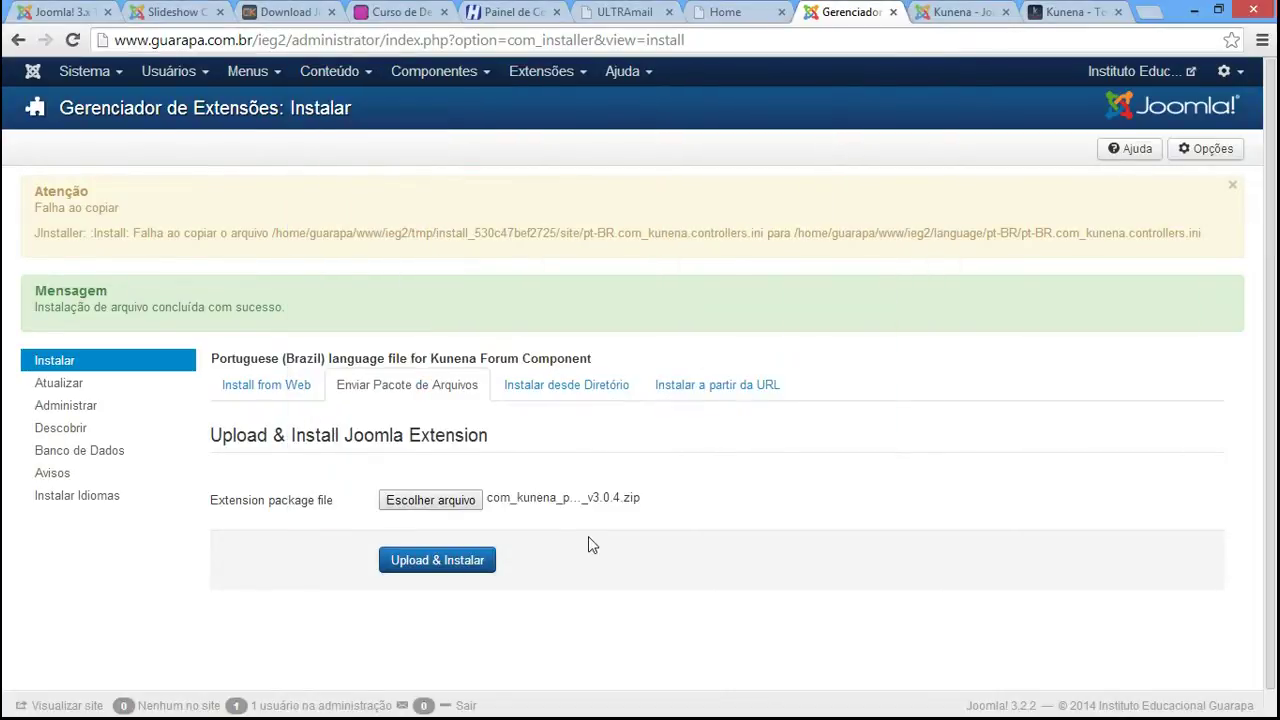
pyautogui.click(457, 575)
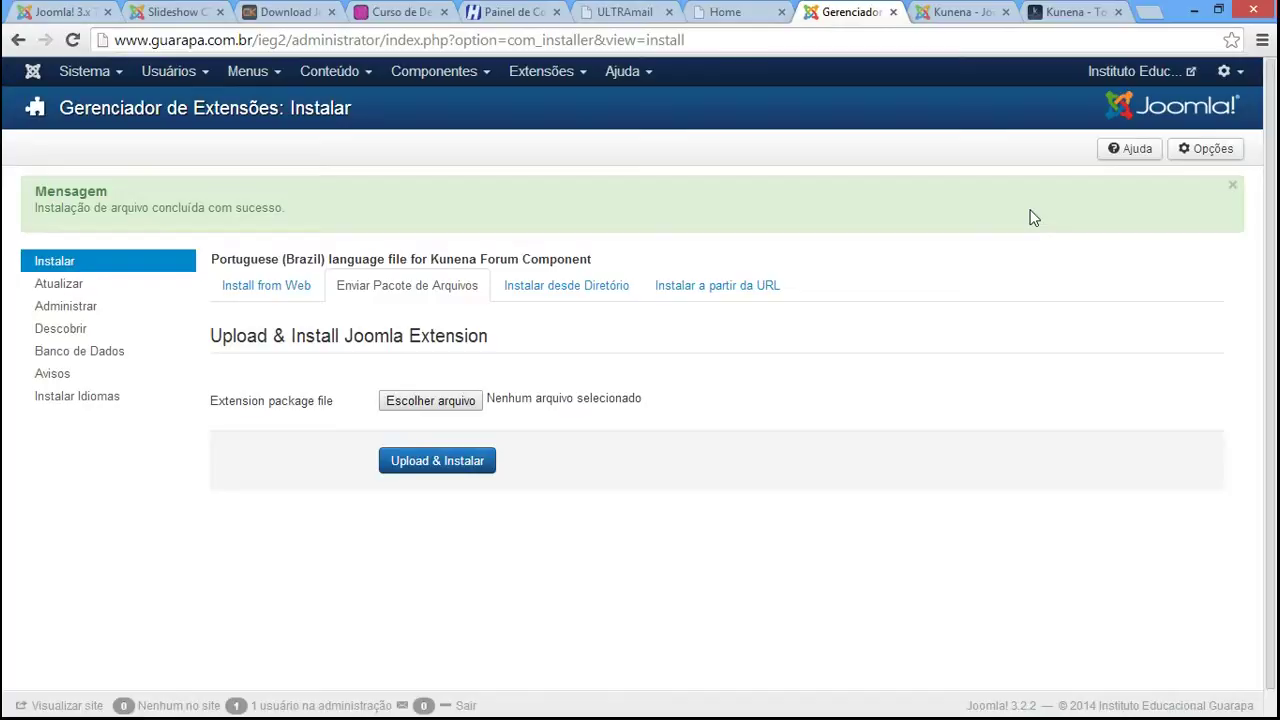
# Open the Kunena forum component's control panel in the Joomla administration
pyautogui.click(477, 76)
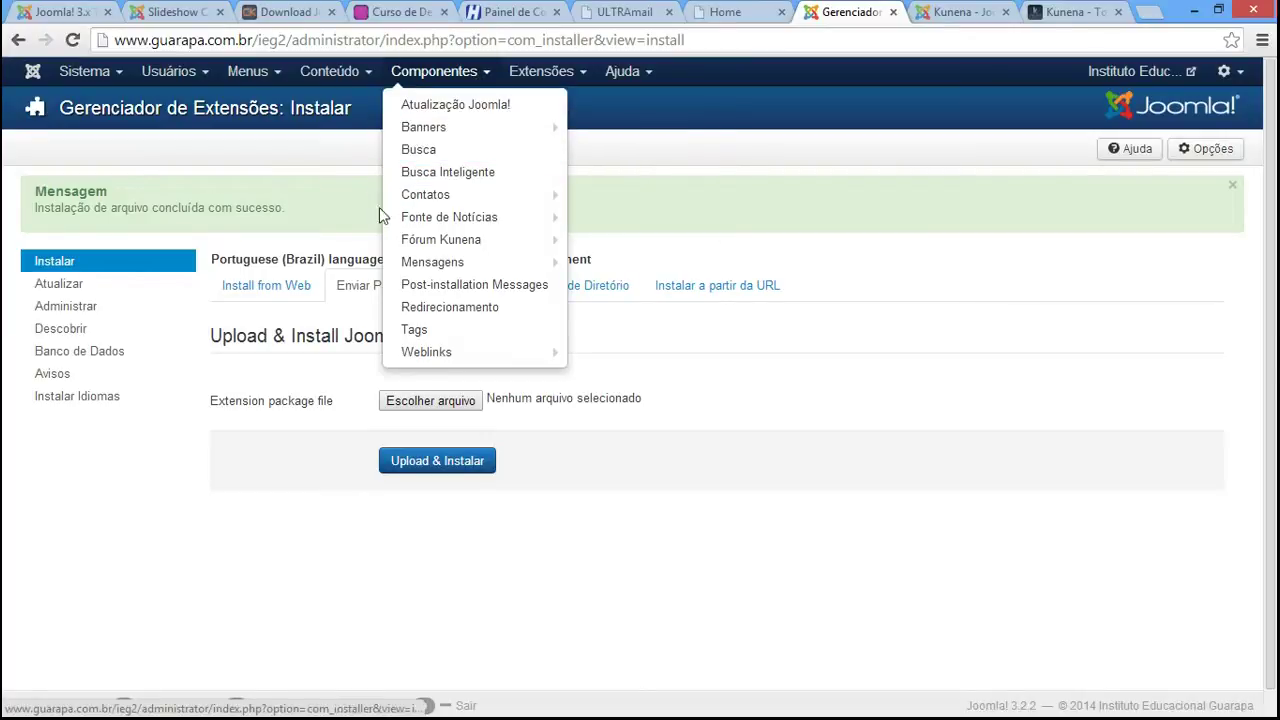
pyautogui.moveTo(410, 246)
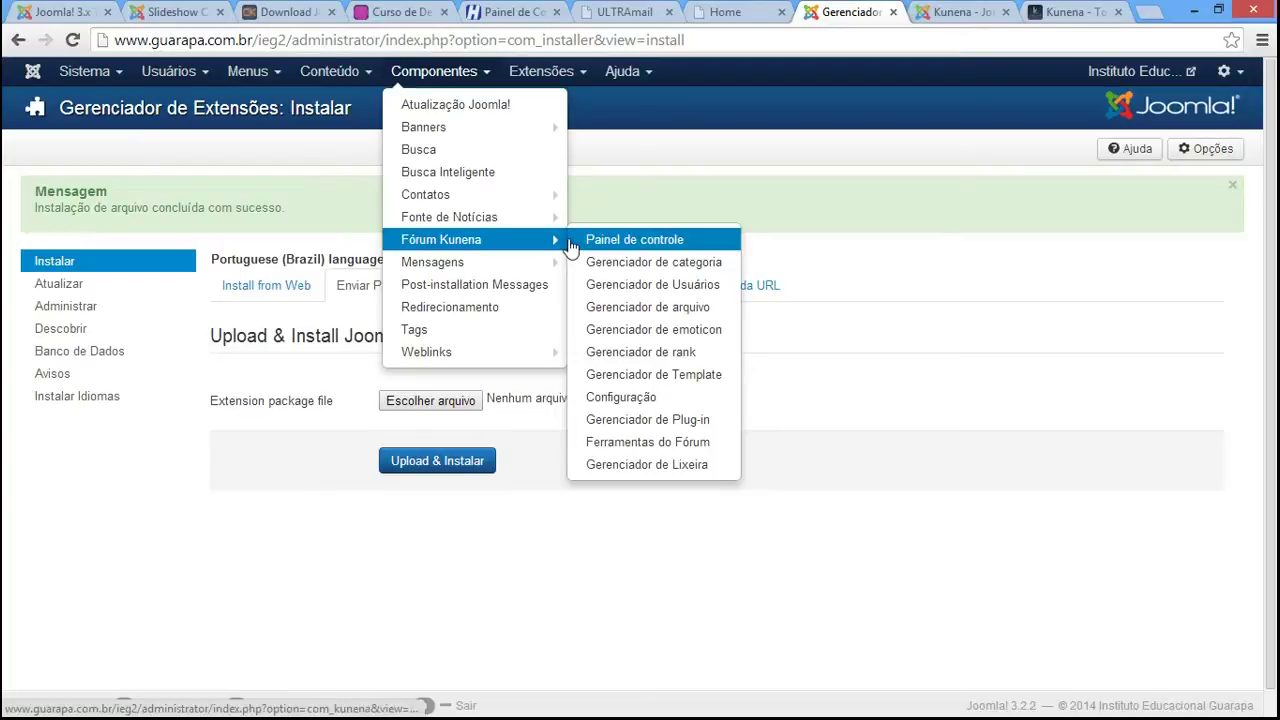
pyautogui.click(423, 242)
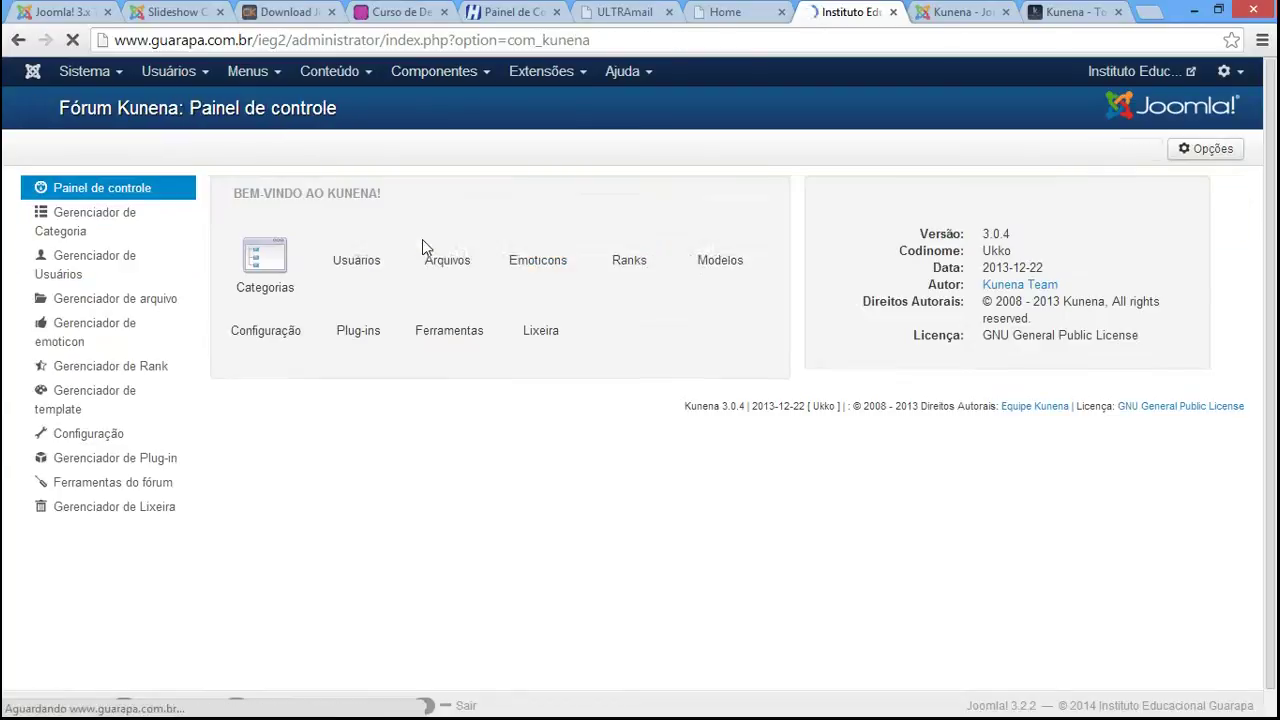